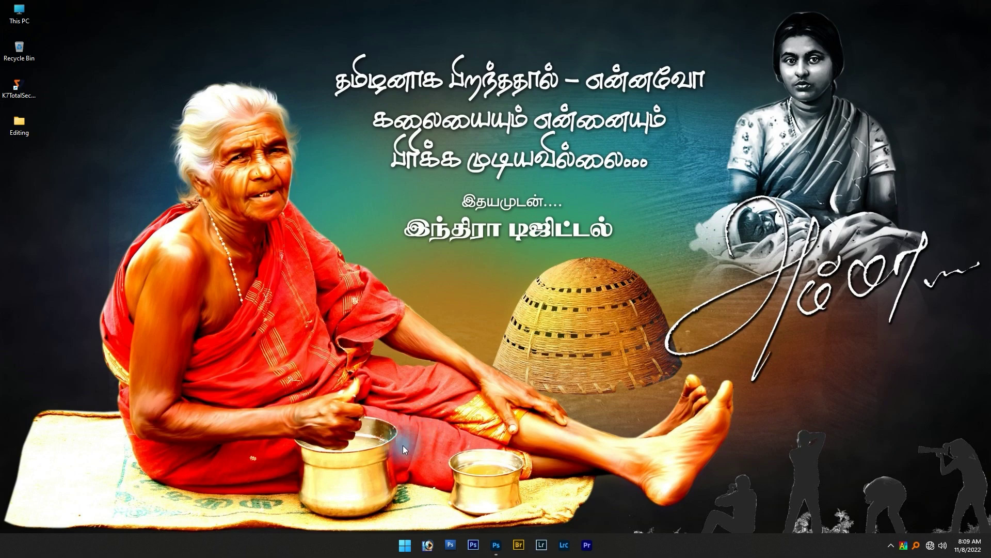
Restore the Photoshop window showing DSC_1980.JPG, the portrait of the man in a blue shirt
{"action": "left_click", "coordinate": [494, 551]}
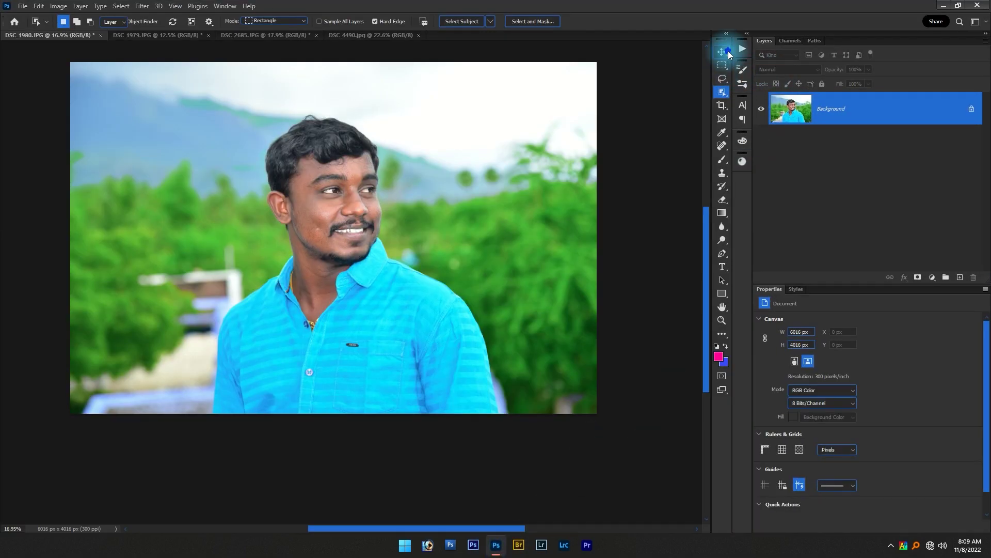
{"action": "left_click", "coordinate": [722, 52]}
{"action": "left_click", "coordinate": [541, 413]}
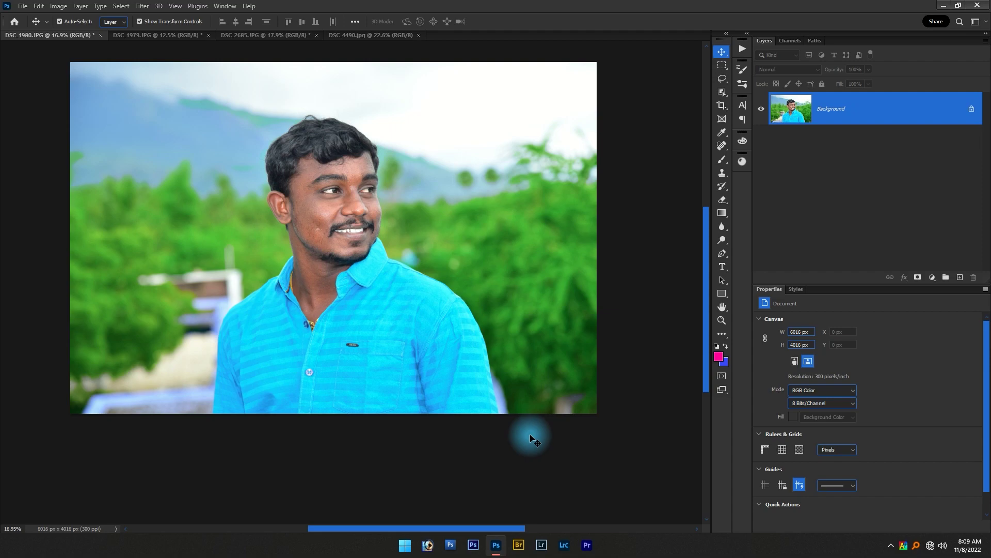
{"action": "left_click", "coordinate": [723, 94]}
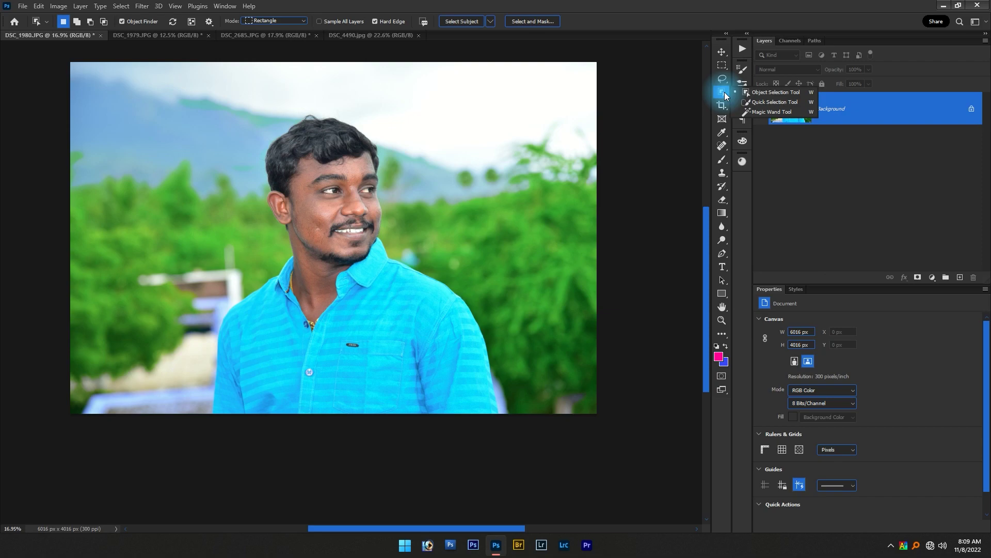
{"action": "left_click", "coordinate": [759, 97]}
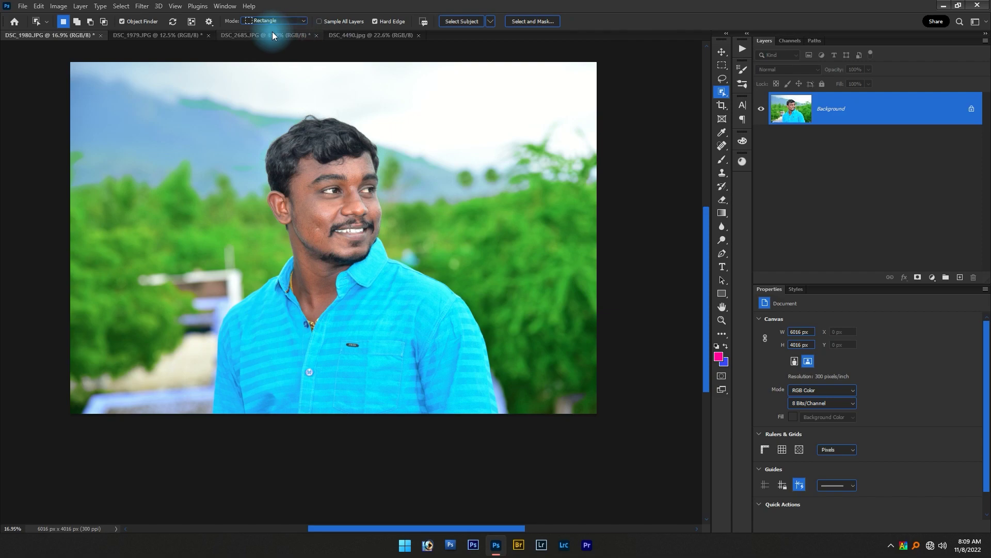
{"action": "left_click", "coordinate": [209, 21]}
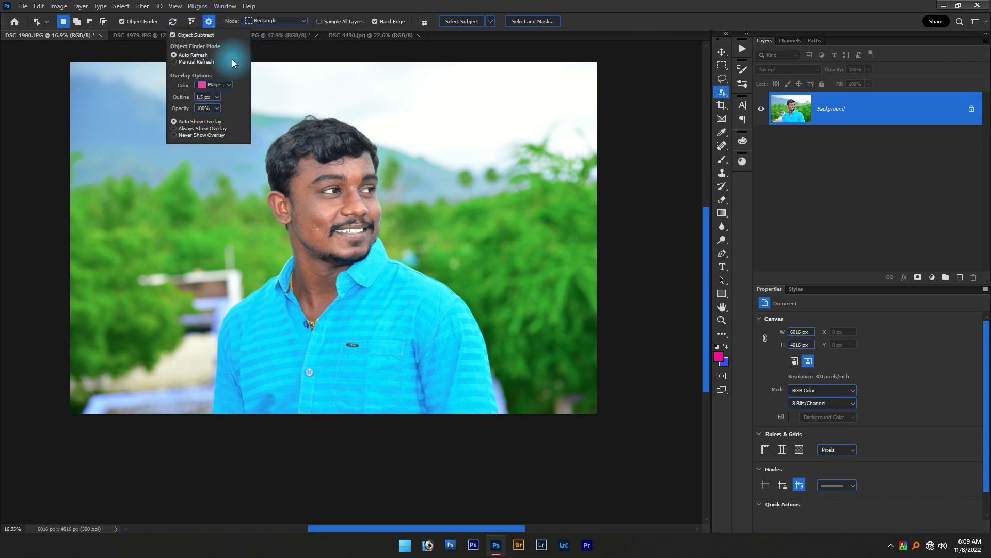
Set the Object Finder overlay colour to Yellow, after trying Purple and Chartreuse
{"action": "left_click", "coordinate": [209, 22]}
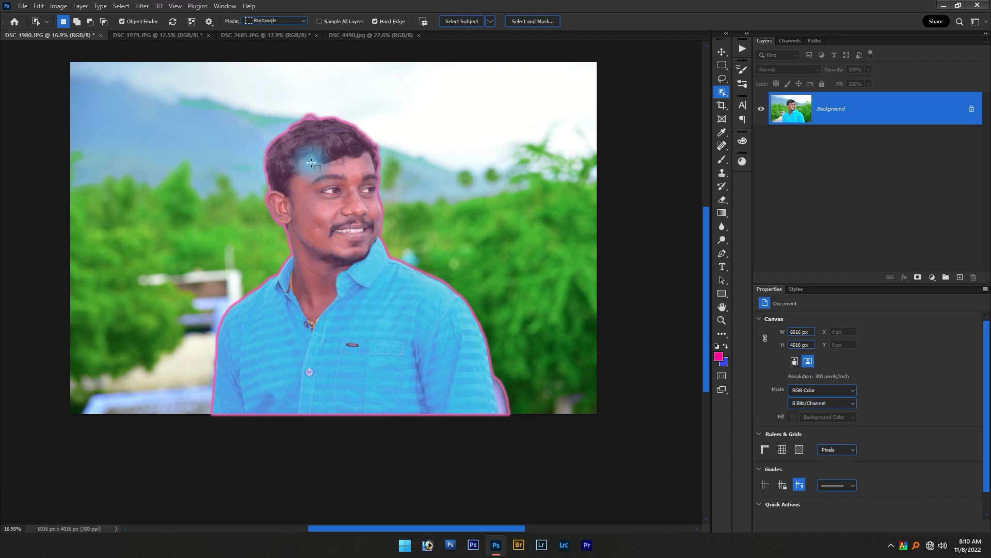
{"action": "left_click", "coordinate": [211, 23]}
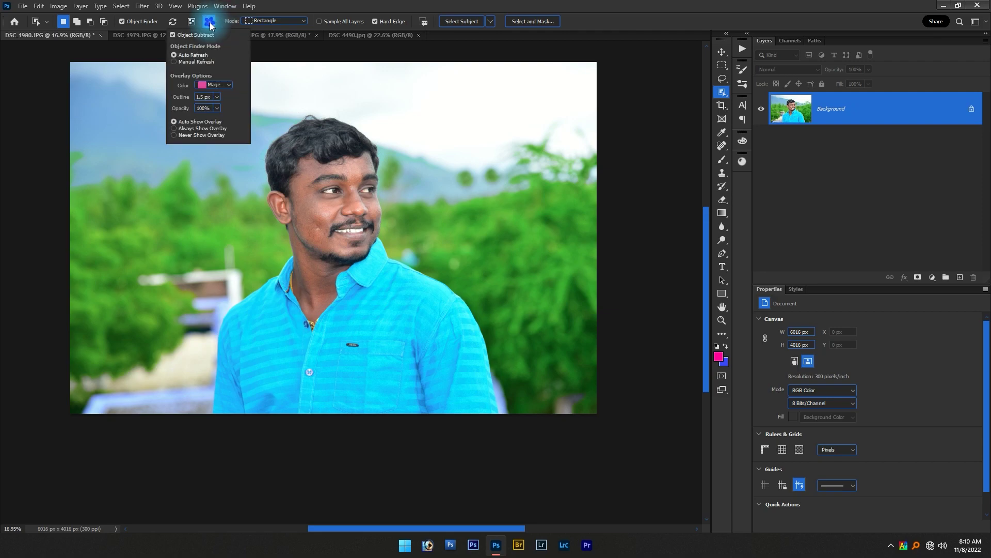
{"action": "left_click", "coordinate": [222, 86]}
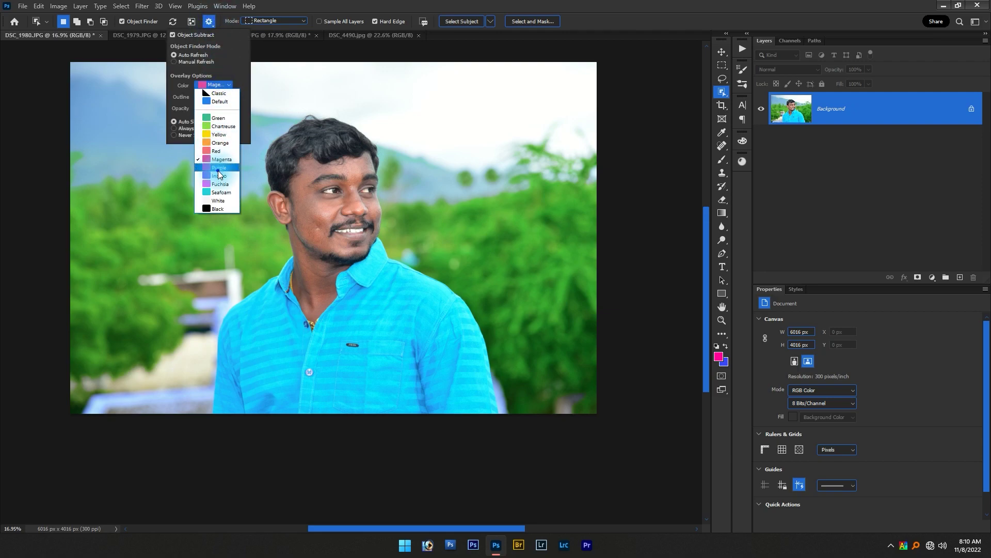
{"action": "left_click", "coordinate": [219, 167]}
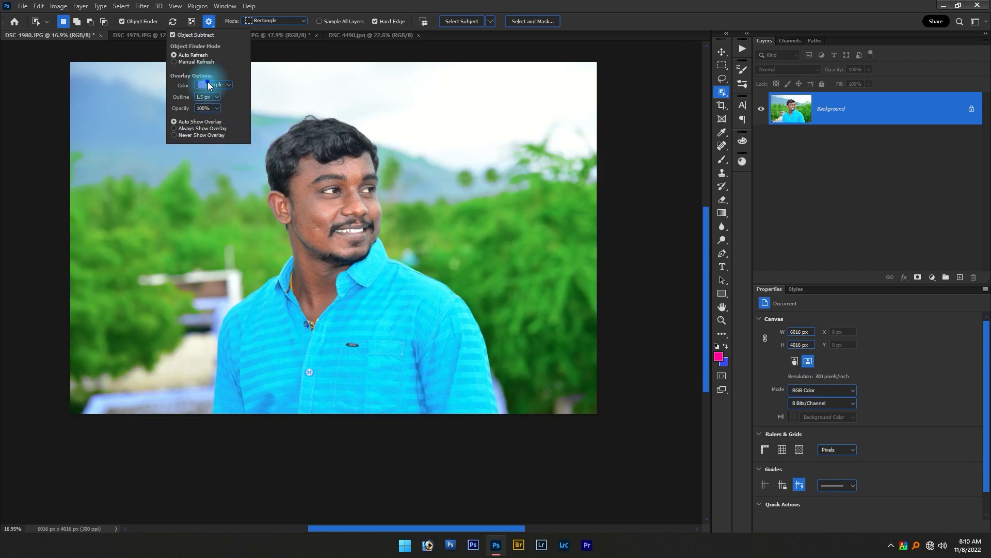
{"action": "left_click", "coordinate": [209, 84]}
{"action": "left_click", "coordinate": [218, 127]}
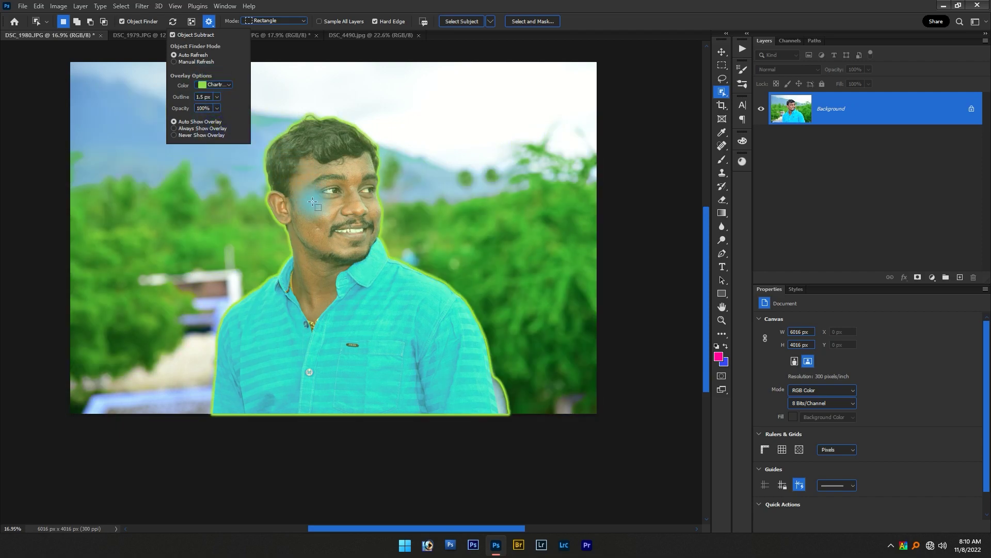
{"action": "left_click", "coordinate": [212, 84]}
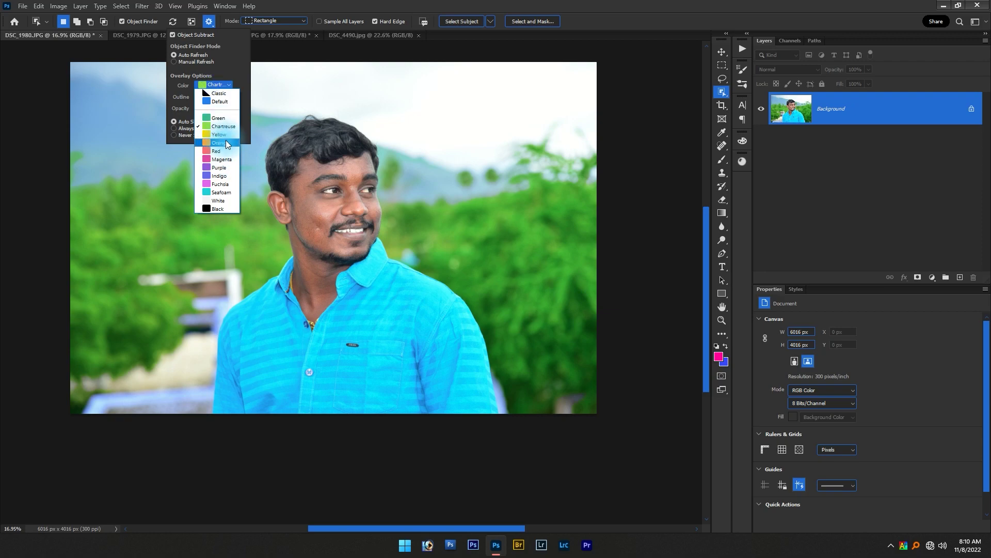
{"action": "left_click", "coordinate": [225, 133]}
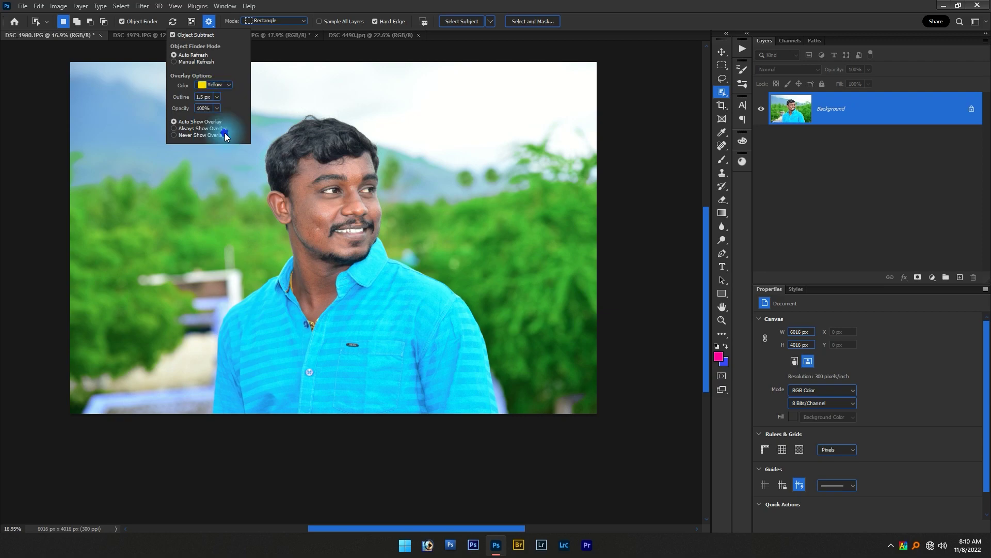
Select the man with Object Finder and mask out the background around him
{"action": "left_click", "coordinate": [209, 22]}
{"action": "left_click", "coordinate": [333, 220]}
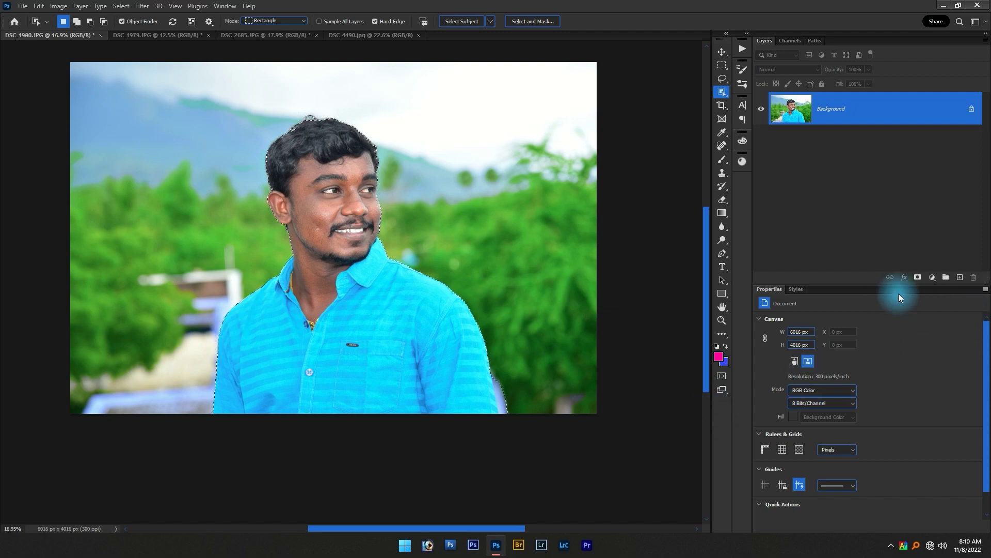
{"action": "left_click", "coordinate": [917, 277]}
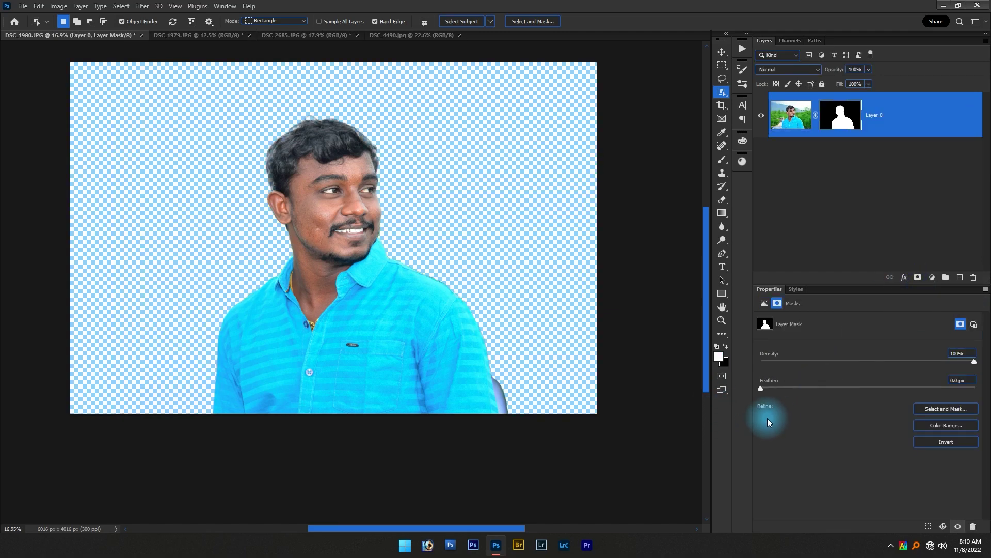
Undo the layer mask on the man so the full background photo returns
{"action": "key", "text": "ctrl+z"}
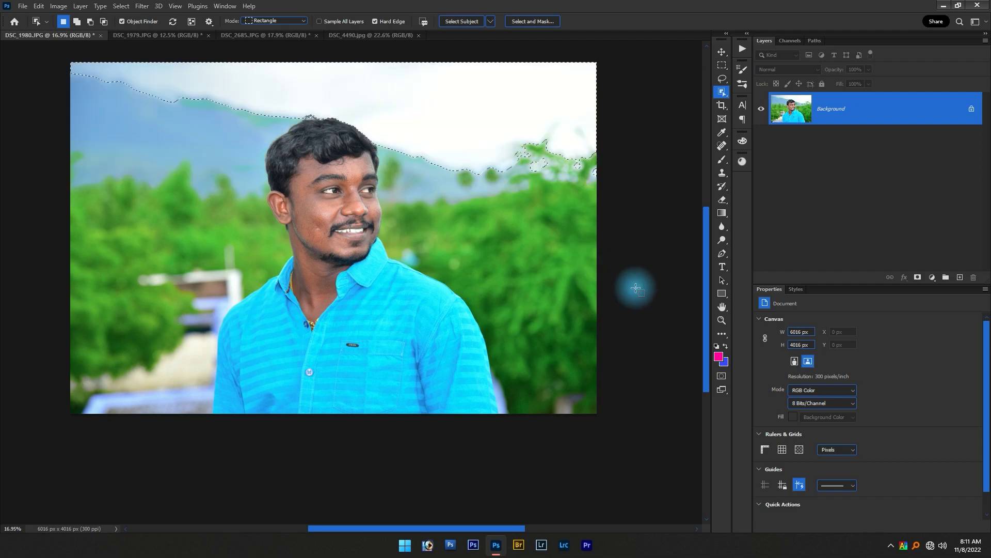
Darken the selected sky with a Curves adjustment, then clear the selection
{"action": "key", "text": "ctrl+m"}
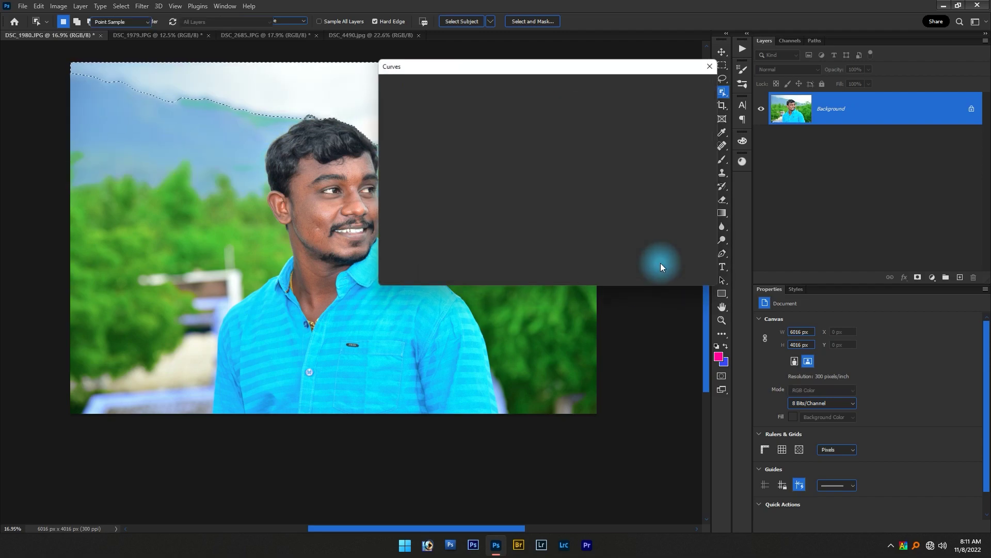
{"action": "left_click_drag", "start_coordinate": [498, 174], "coordinate": [511, 188]}
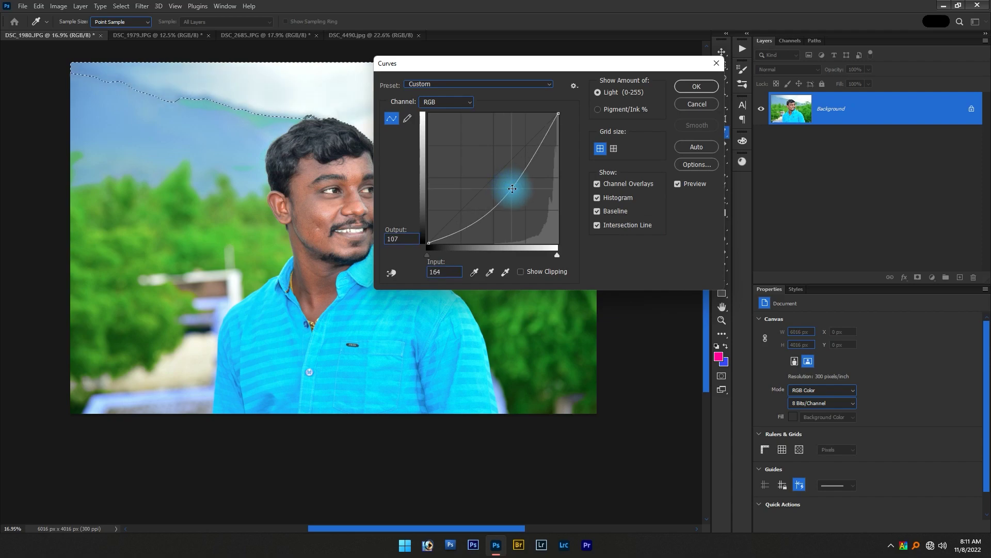
{"action": "key", "text": "Return"}
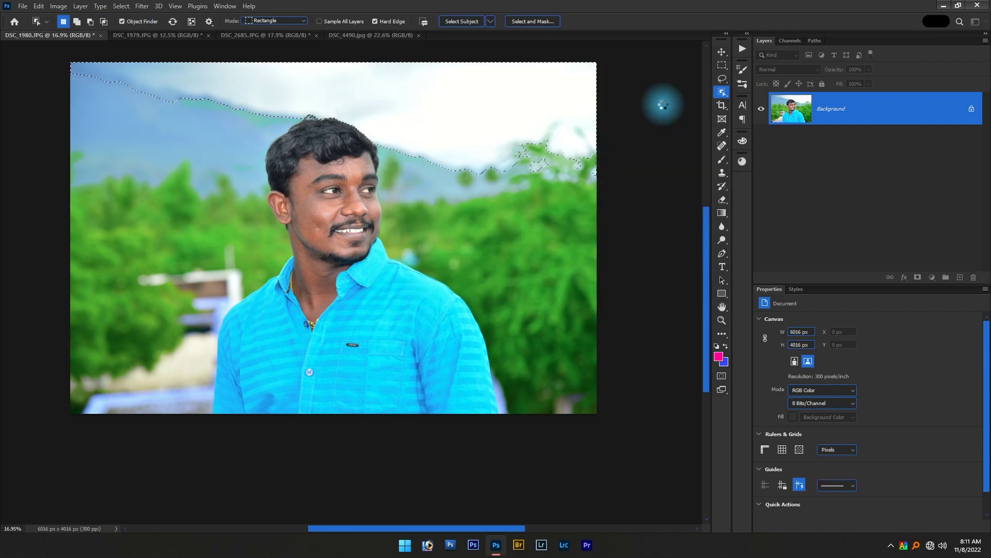
{"action": "key", "text": "ctrl+d"}
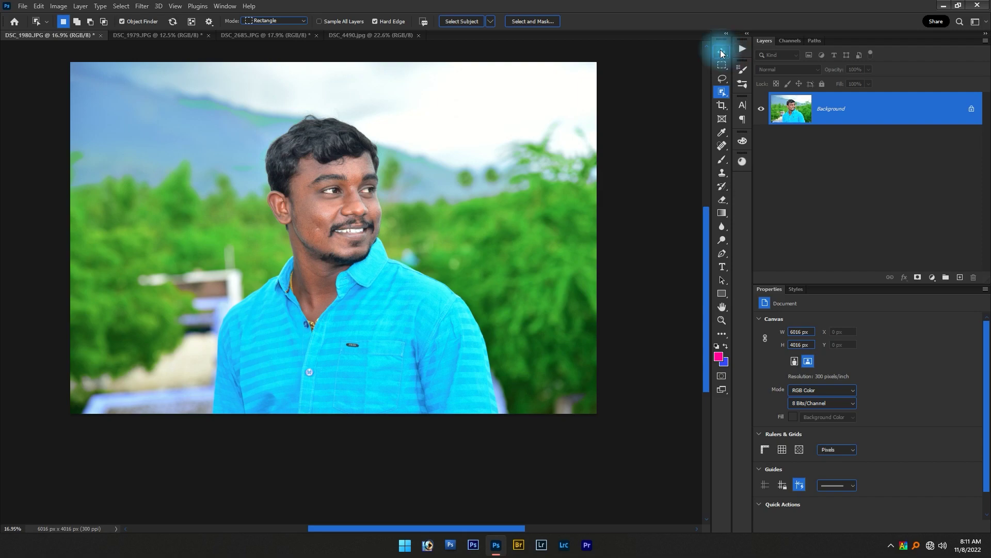
{"action": "left_click", "coordinate": [721, 52]}
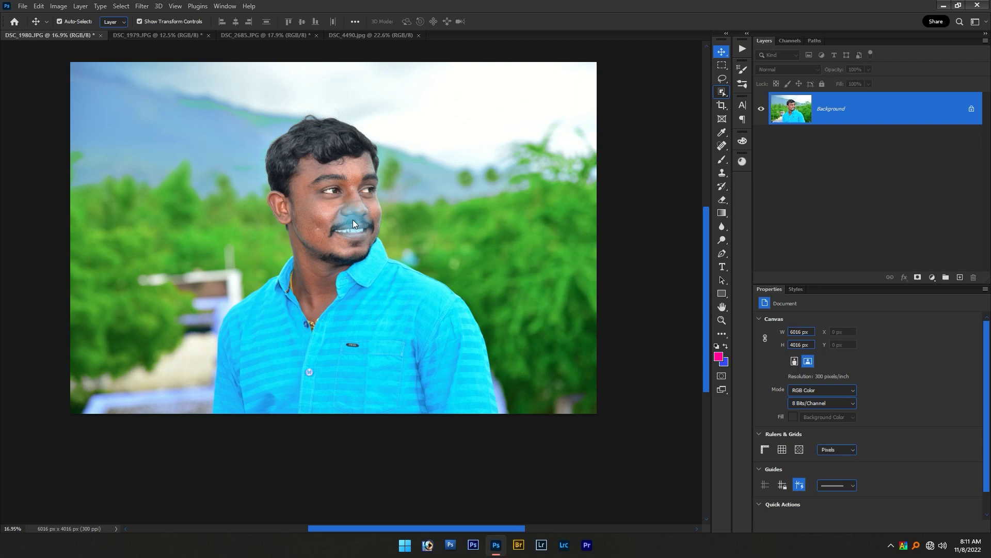
Select the man automatically using the Quick Selection Tool's Select Subject
{"action": "left_click_drag", "start_coordinate": [721, 91], "coordinate": [752, 97]}
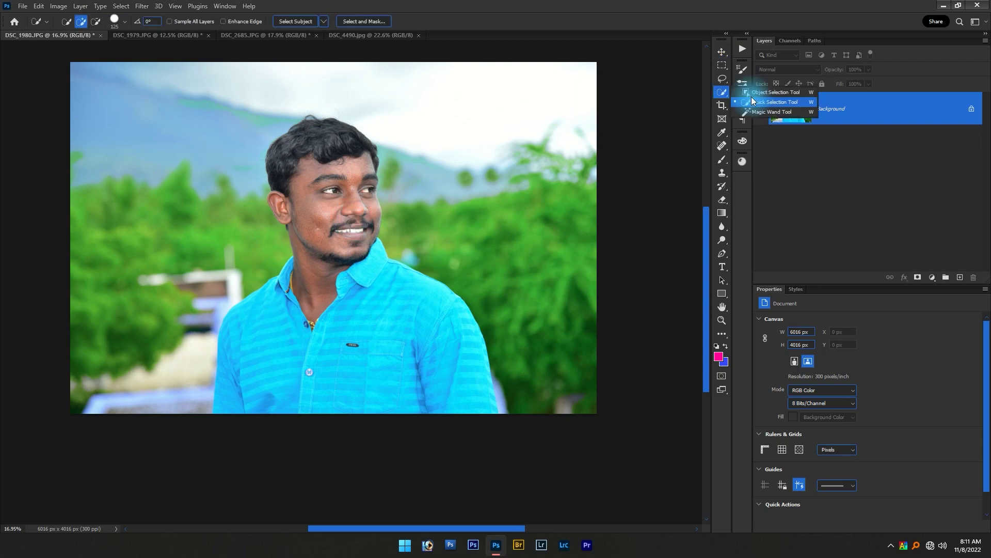
{"action": "left_click", "coordinate": [751, 97]}
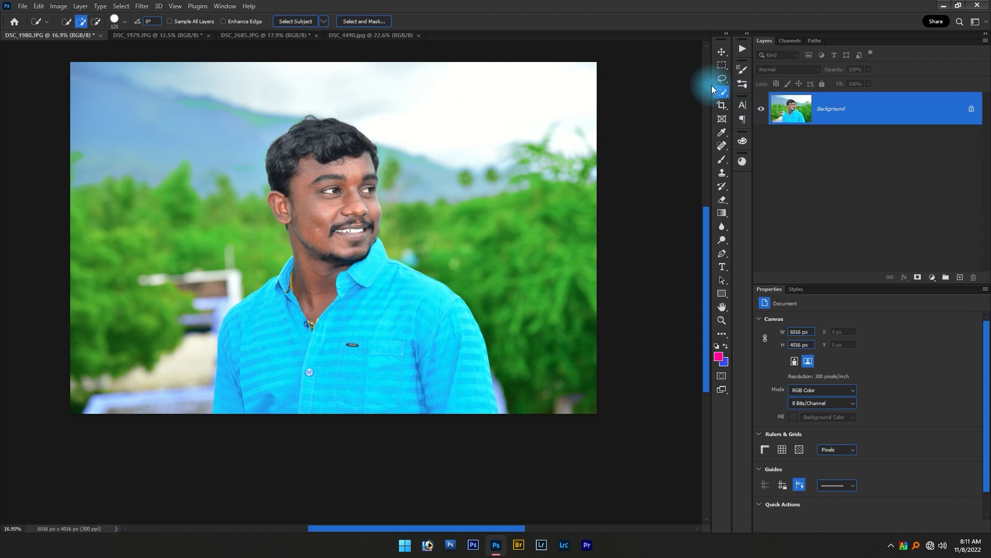
{"action": "left_click", "coordinate": [296, 23]}
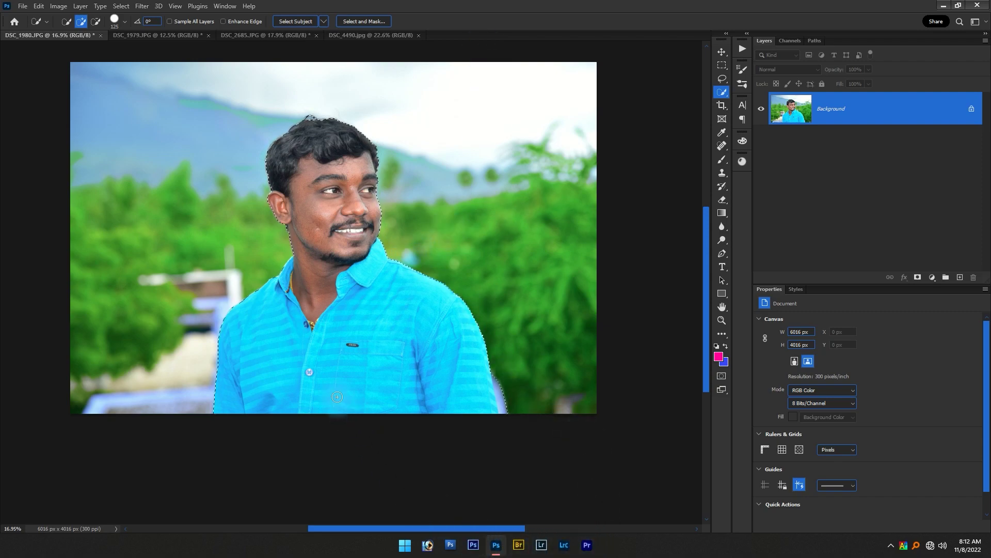
{"action": "key", "text": "shift+BackSpace"}
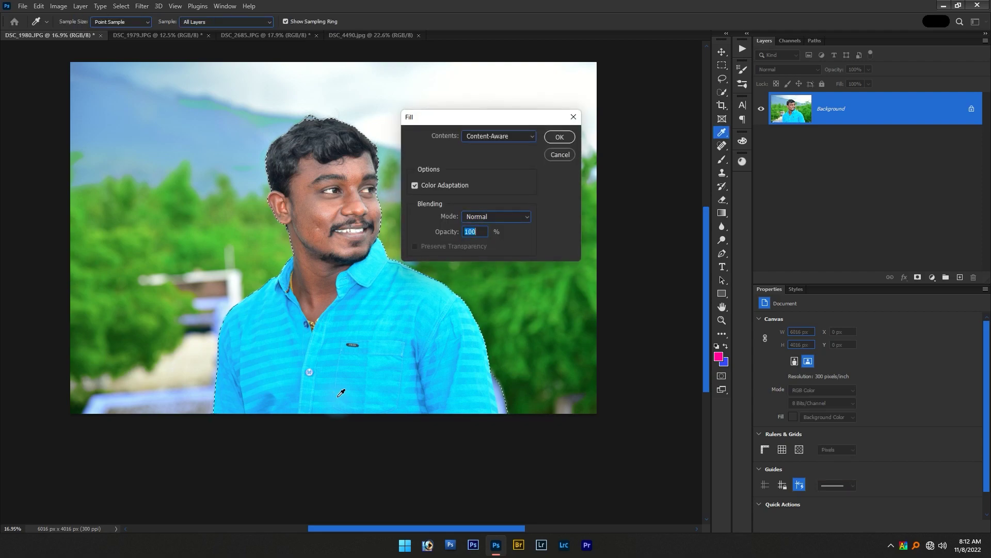
{"action": "key", "text": "Return"}
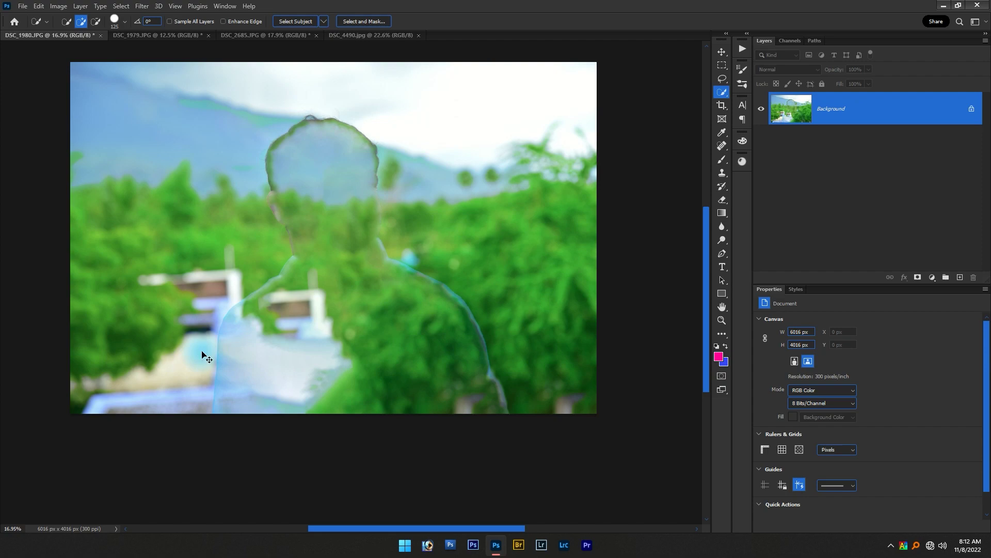
{"action": "key", "text": "ctrl+z"}
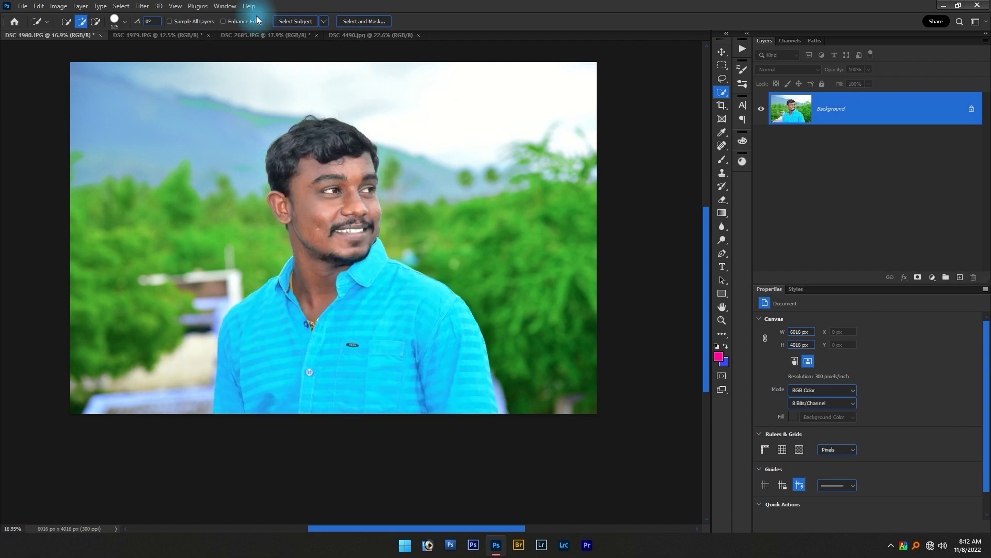
{"action": "left_click", "coordinate": [324, 23]}
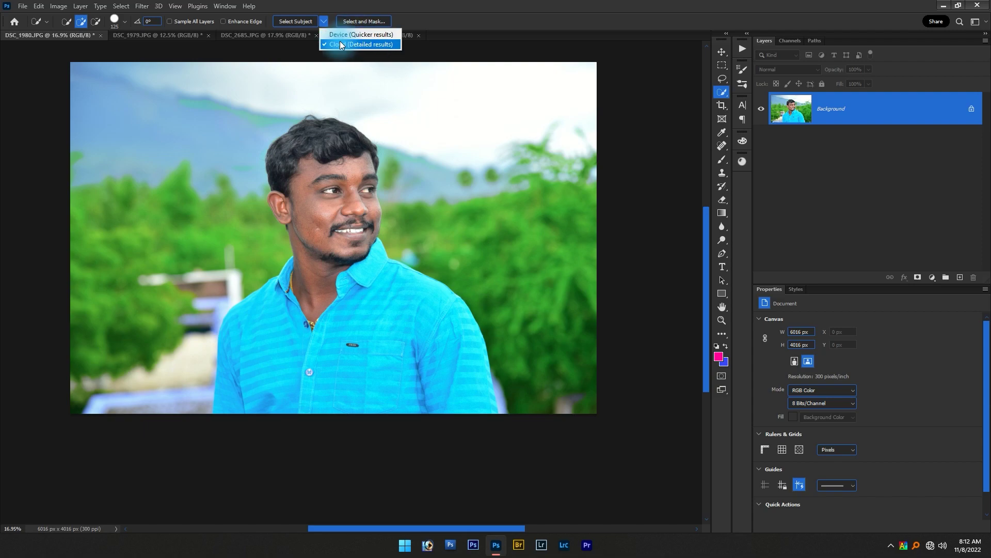
Switch Select Subject processing to Device and back to Cloud, then dismiss the choices
{"action": "left_click", "coordinate": [355, 34]}
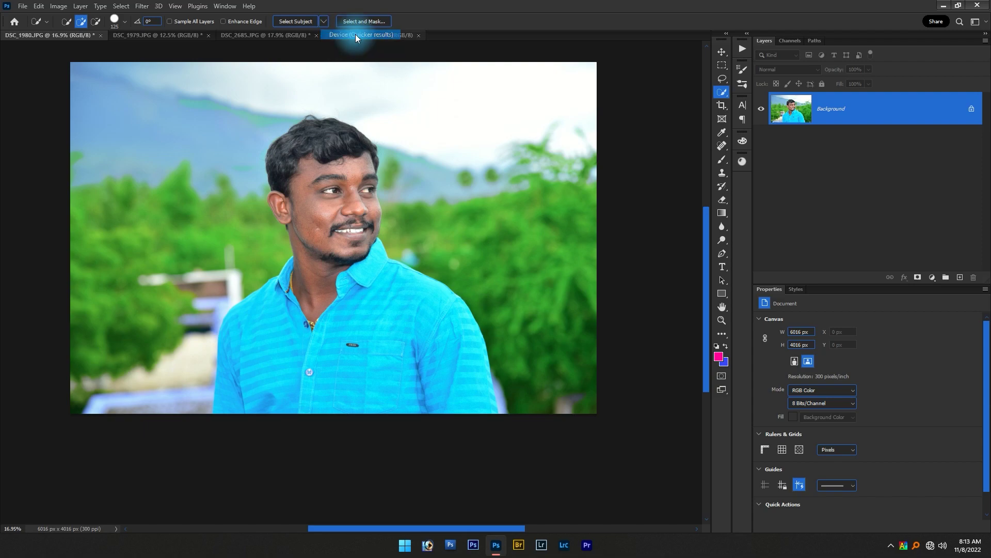
{"action": "left_click", "coordinate": [324, 22]}
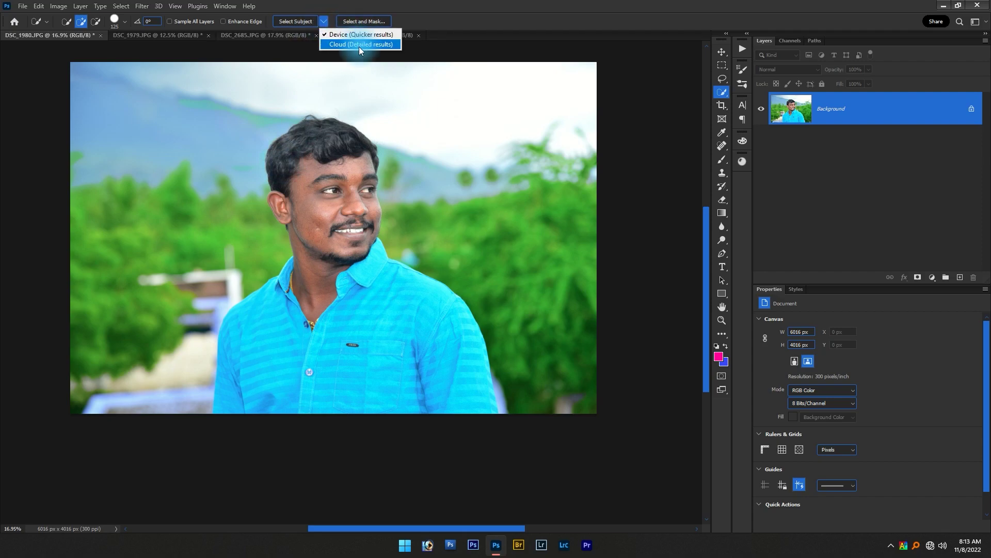
{"action": "left_click", "coordinate": [359, 46]}
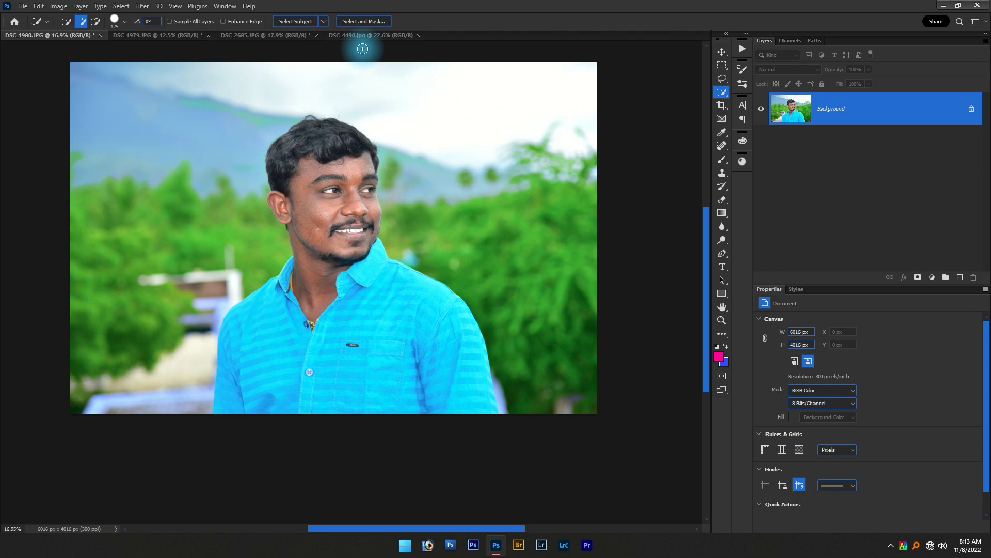
{"action": "left_click", "coordinate": [324, 20]}
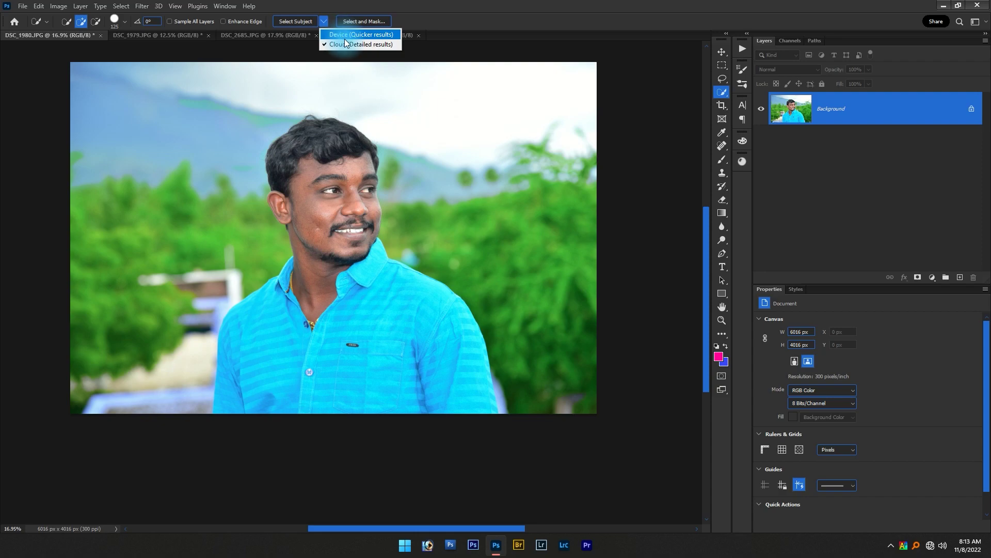
{"action": "left_click", "coordinate": [50, 42]}
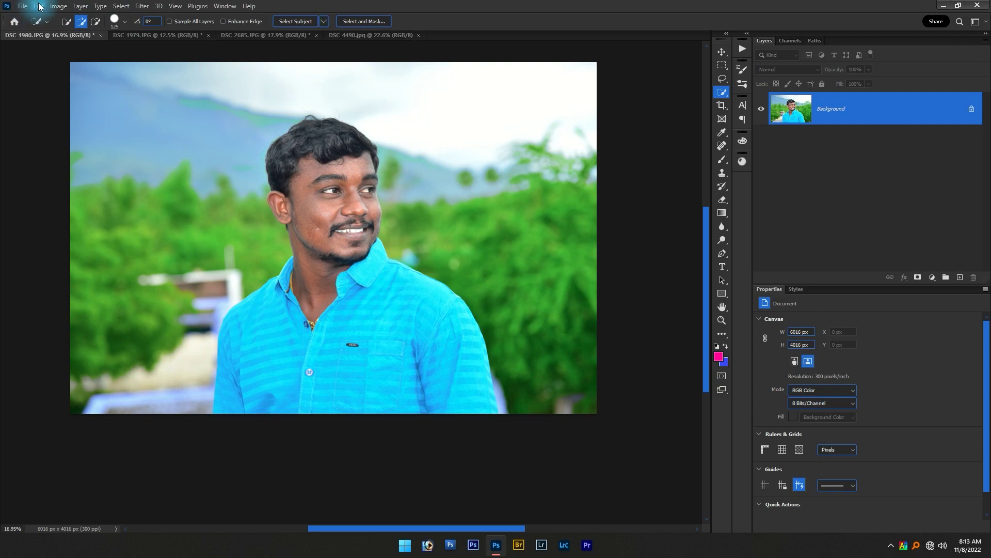
{"action": "left_click", "coordinate": [39, 6]}
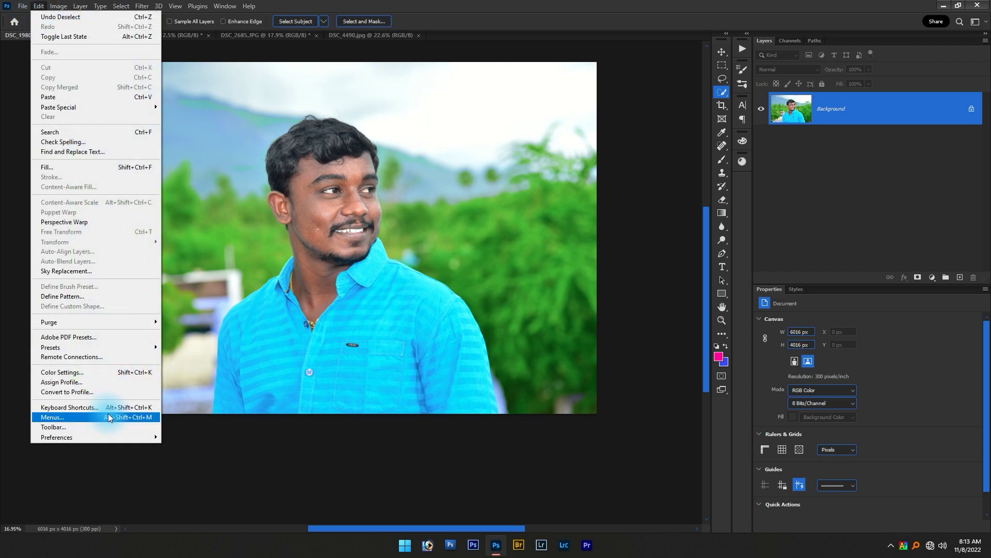
{"action": "mouse_move", "coordinate": [57, 437]}
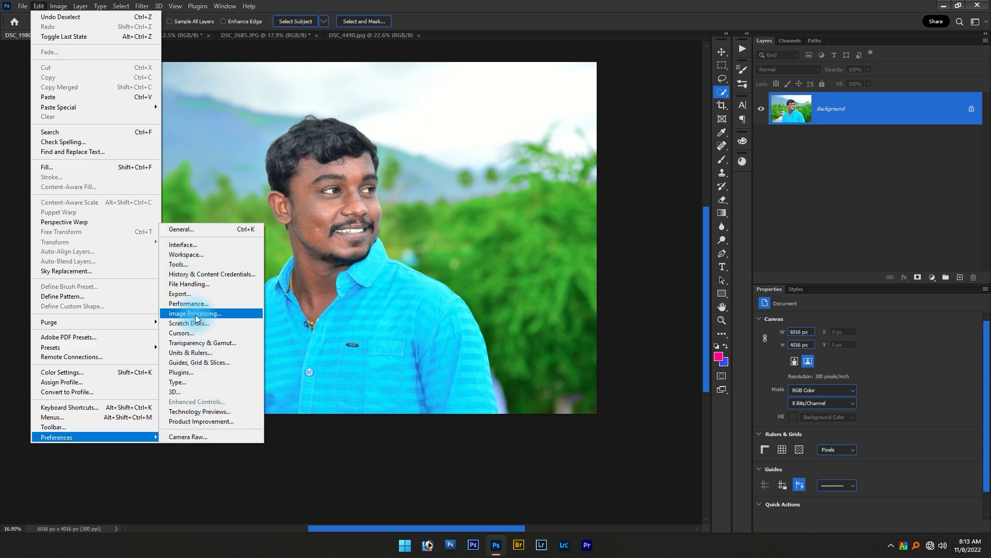
{"action": "left_click", "coordinate": [199, 314]}
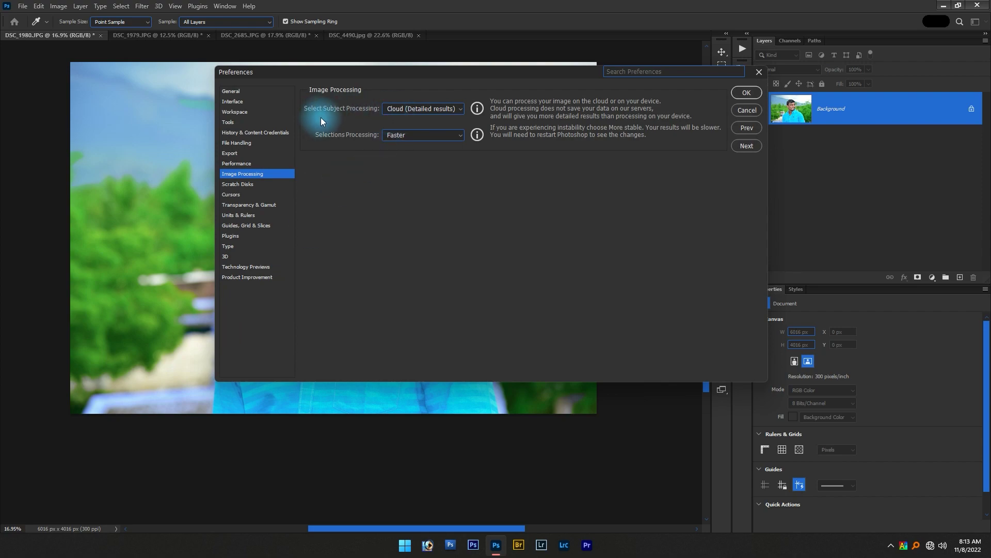
{"action": "left_click", "coordinate": [410, 108]}
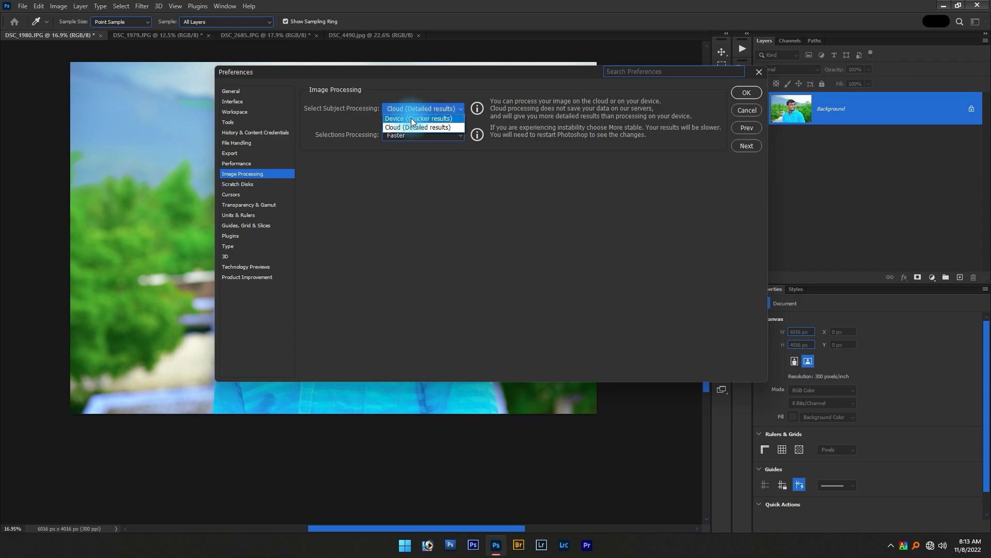
{"action": "left_click", "coordinate": [412, 118]}
{"action": "left_click", "coordinate": [417, 108]}
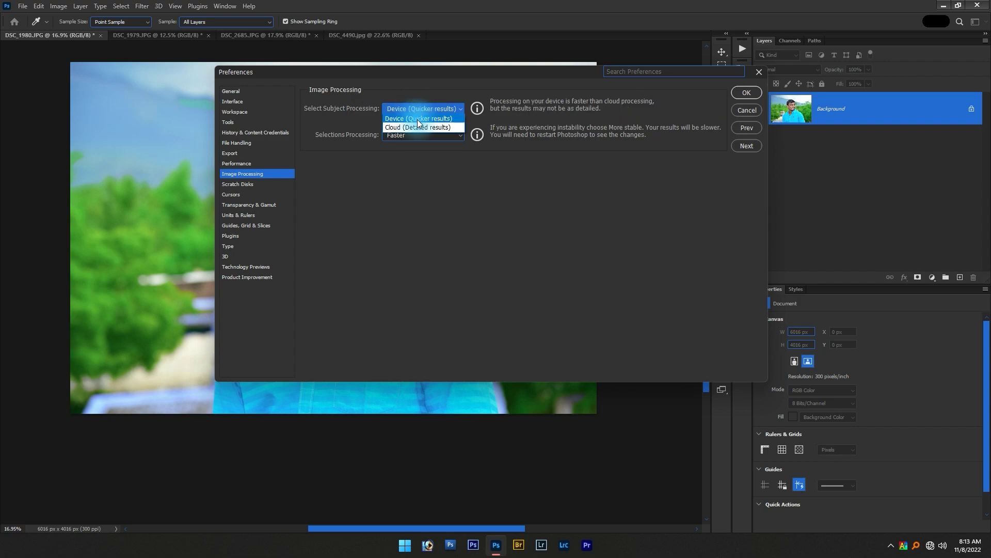
{"action": "left_click", "coordinate": [418, 127]}
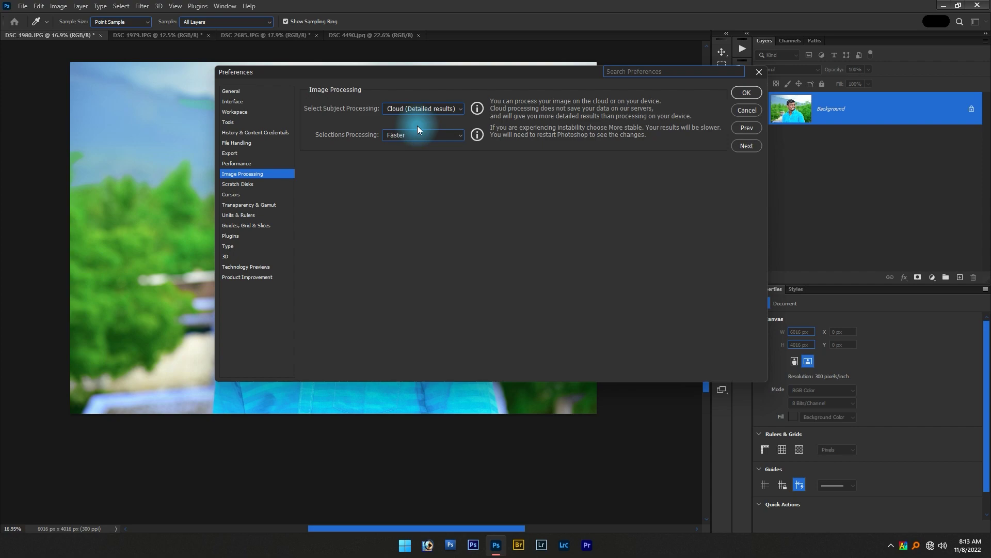
{"action": "left_click", "coordinate": [408, 138]}
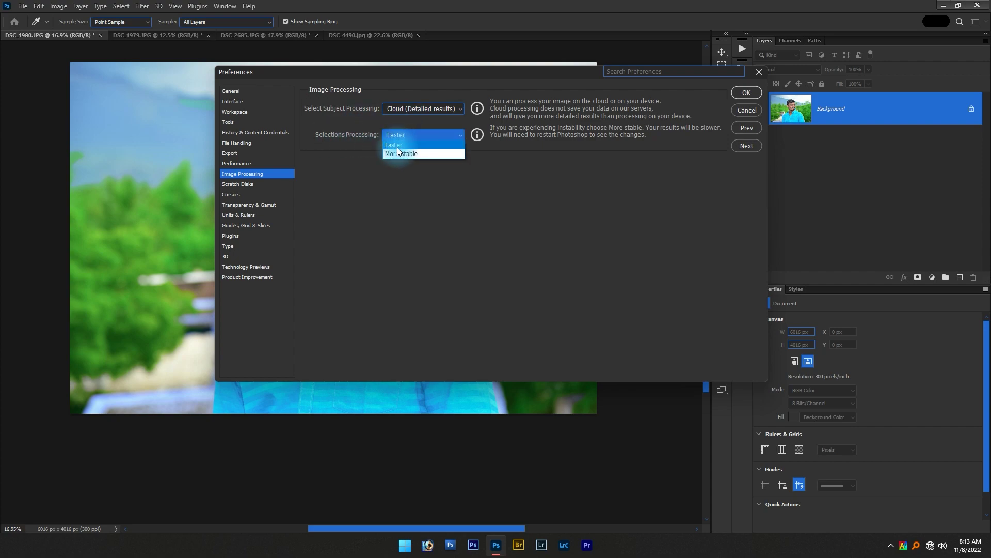
{"action": "left_click", "coordinate": [397, 147]}
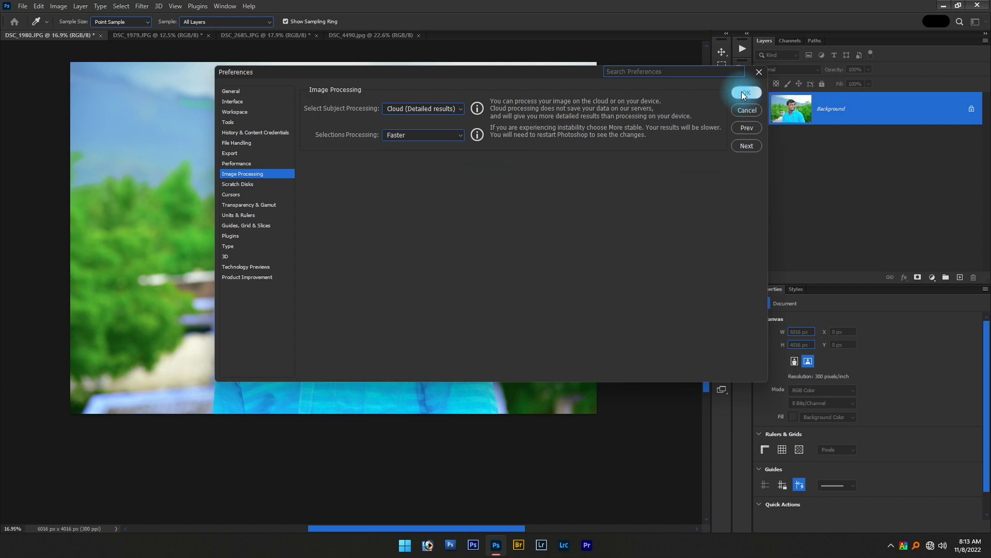
{"action": "left_click", "coordinate": [742, 93]}
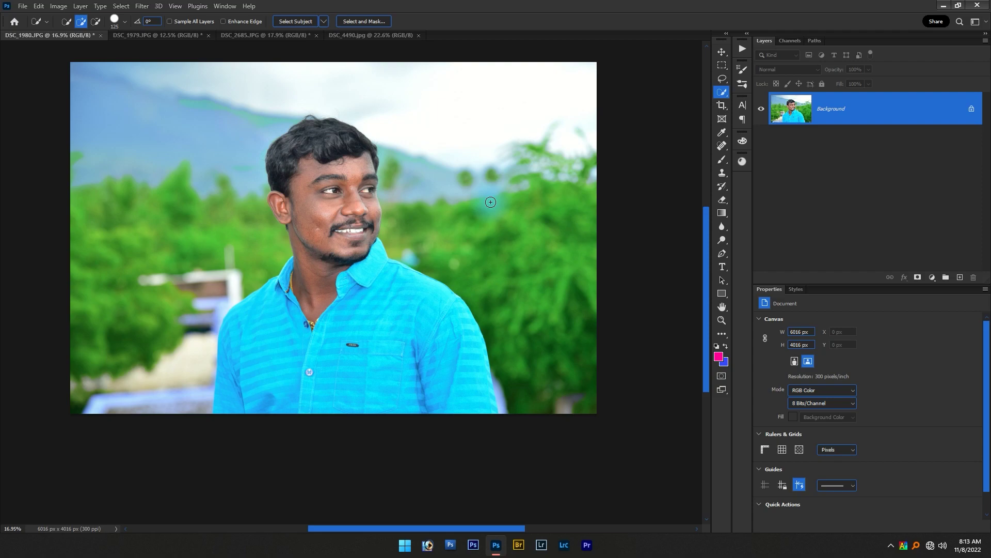
Bring up the group photo DSC_2685.JPG with the Object Selection Tool active
{"action": "key", "text": "ctrl+Tab"}
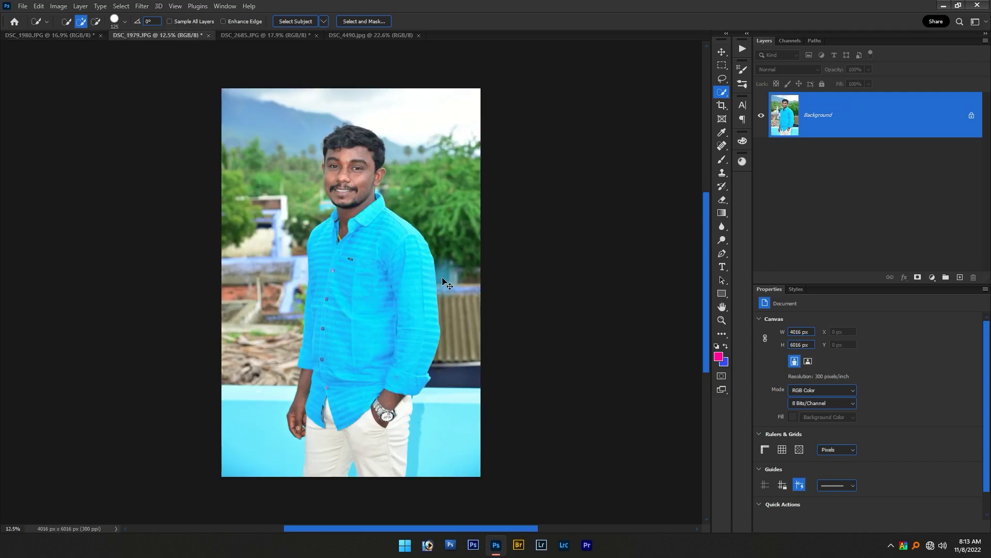
{"action": "key", "text": "ctrl+Tab"}
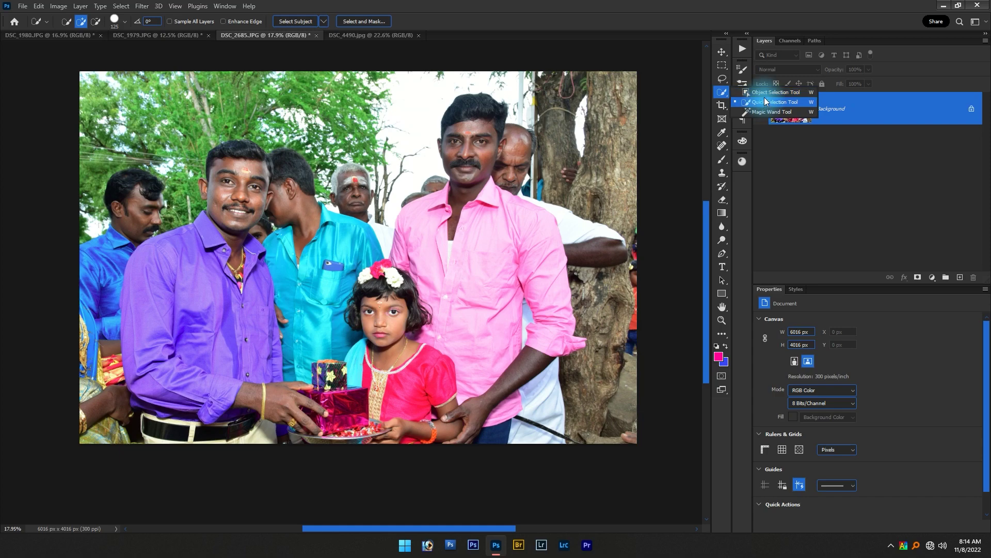
{"action": "key", "text": "shift+w"}
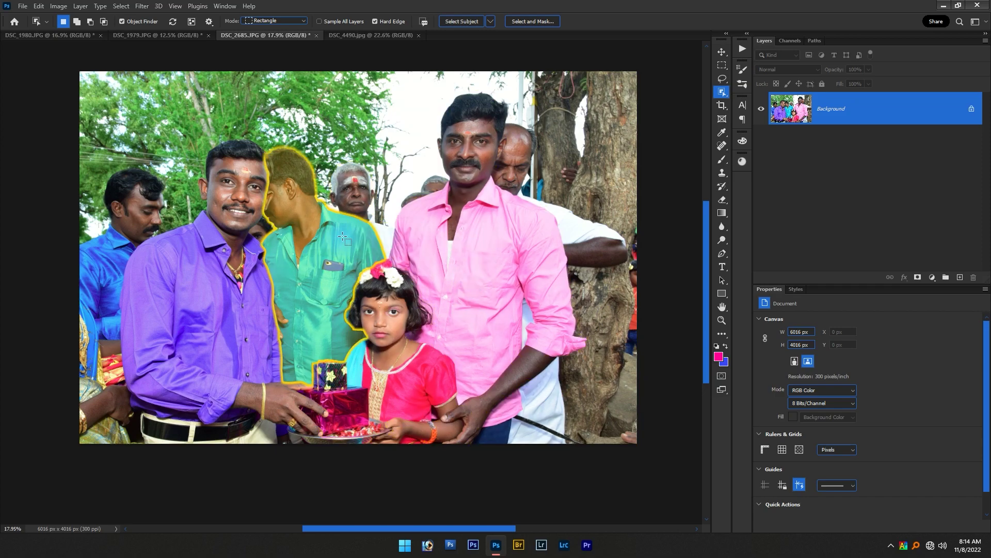
Try Object Finder selections on the background, the pink-shirt man and the girl with the gift
{"action": "left_click", "coordinate": [536, 95]}
{"action": "key", "text": "ctrl+d"}
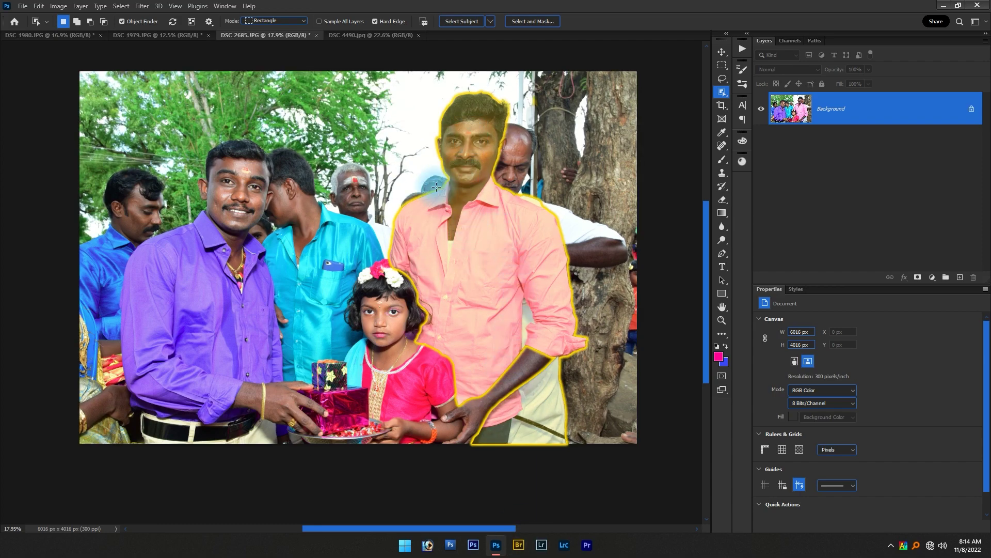
{"action": "left_click", "coordinate": [438, 191]}
{"action": "key", "text": "ctrl+d"}
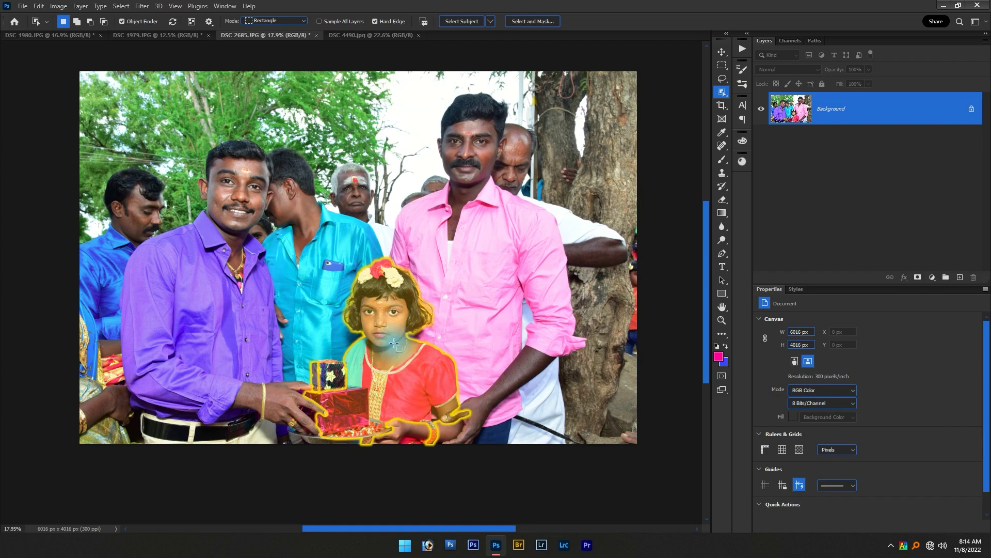
{"action": "left_click", "coordinate": [395, 344]}
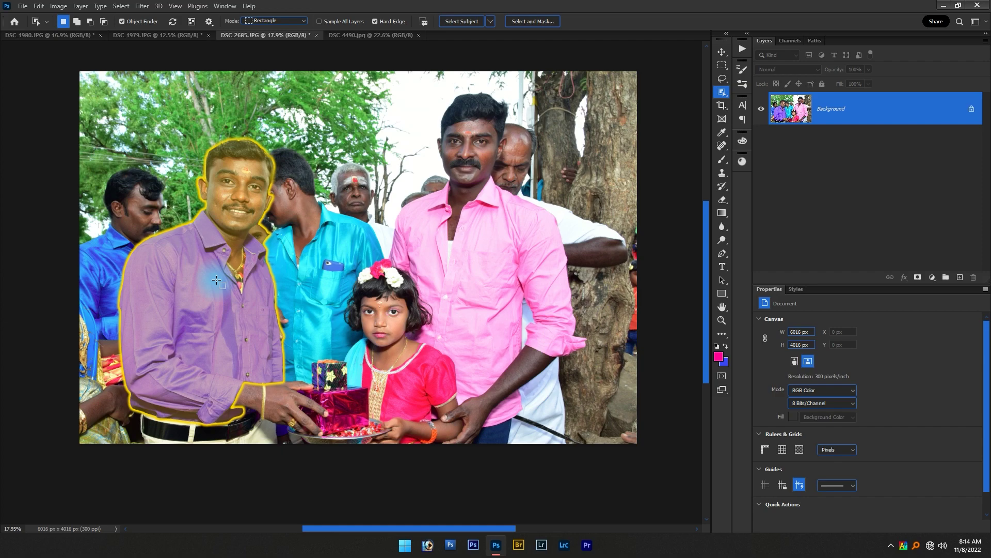
Brighten the purple-shirt man slightly with a Curves midpoint lift, then deselect
{"action": "left_click", "coordinate": [217, 281]}
{"action": "key", "text": "ctrl+m"}
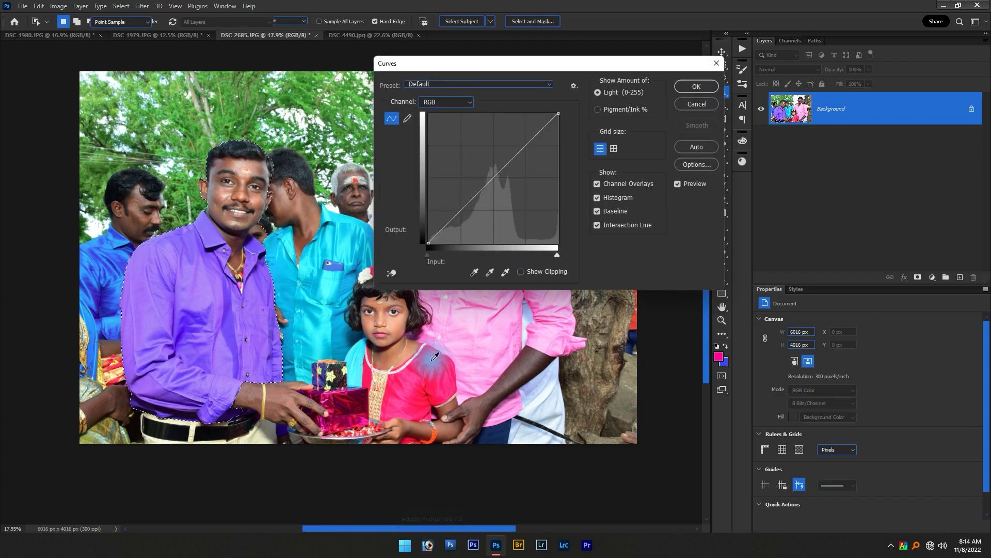
{"action": "left_click_drag", "start_coordinate": [495, 176], "coordinate": [494, 171]}
{"action": "key", "text": "Return"}
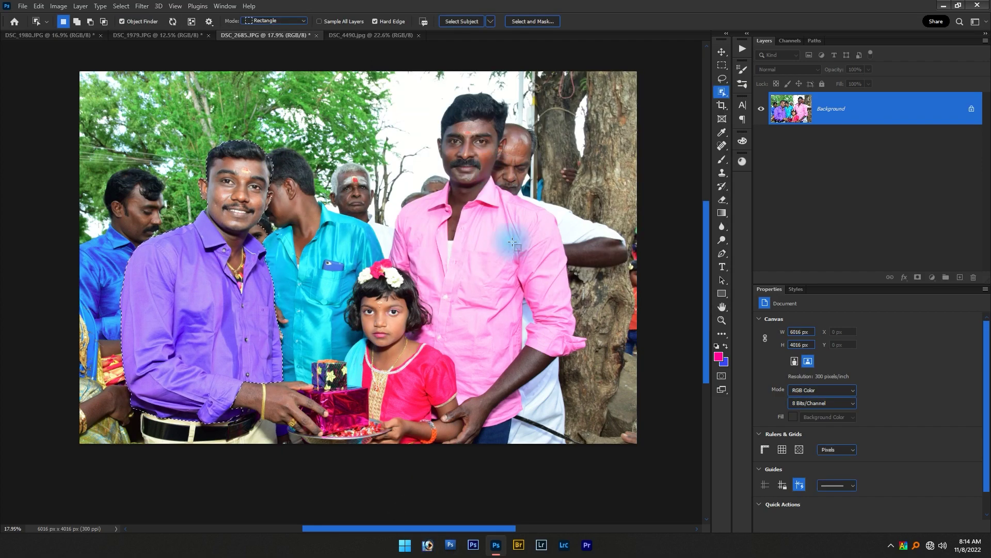
{"action": "key", "text": "ctrl+d"}
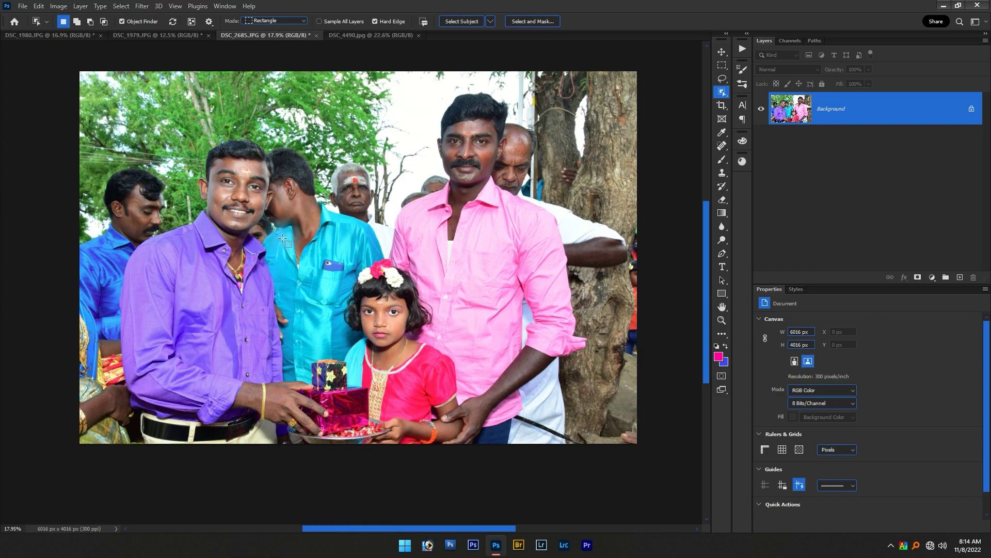
Refresh the detected objects and switch to the couple photo
{"action": "left_click", "coordinate": [175, 21]}
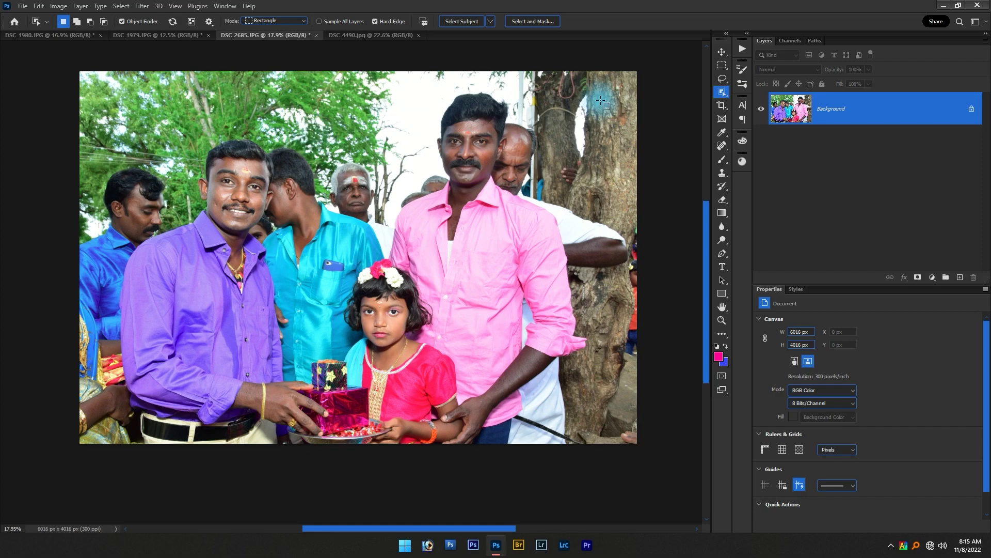
{"action": "left_click", "coordinate": [724, 97]}
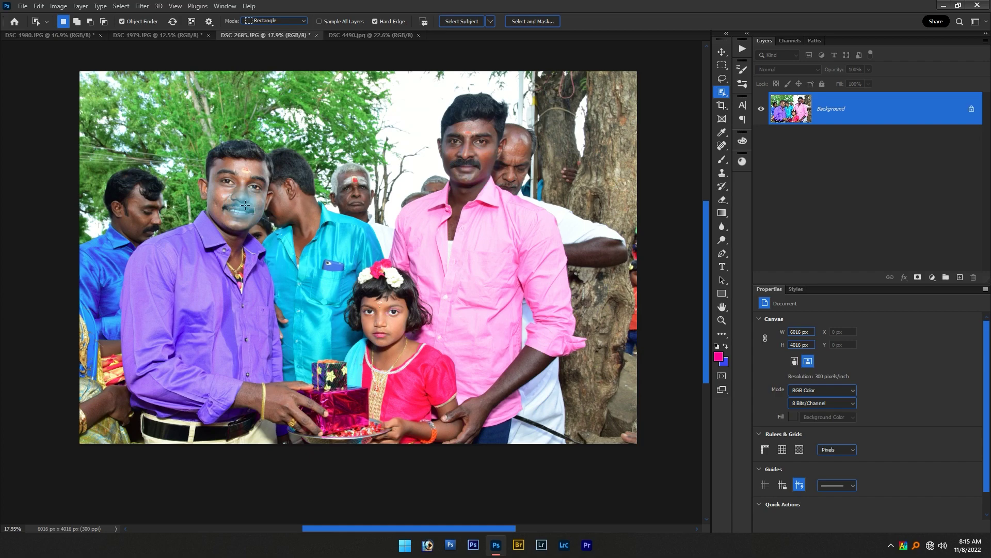
{"action": "left_click", "coordinate": [677, 90]}
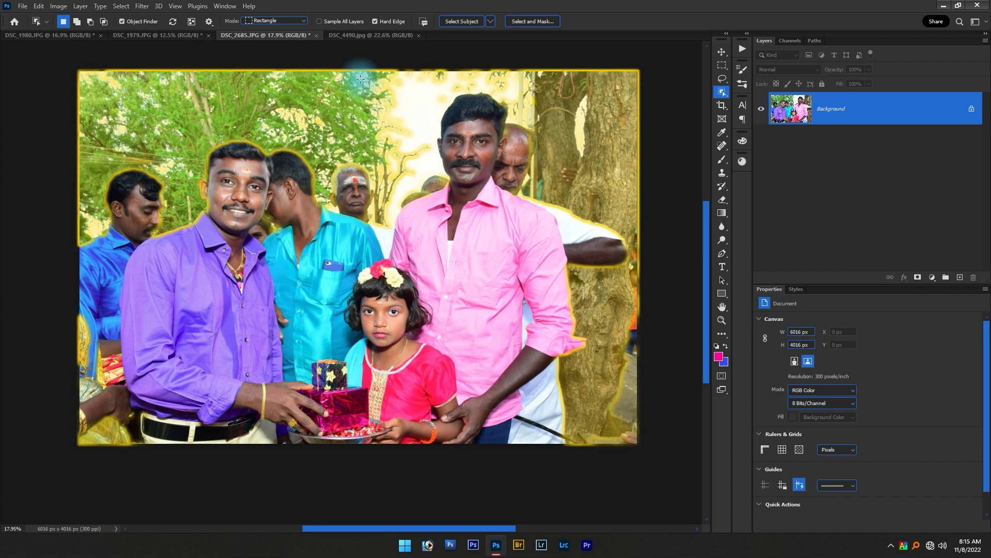
{"action": "left_click", "coordinate": [357, 35]}
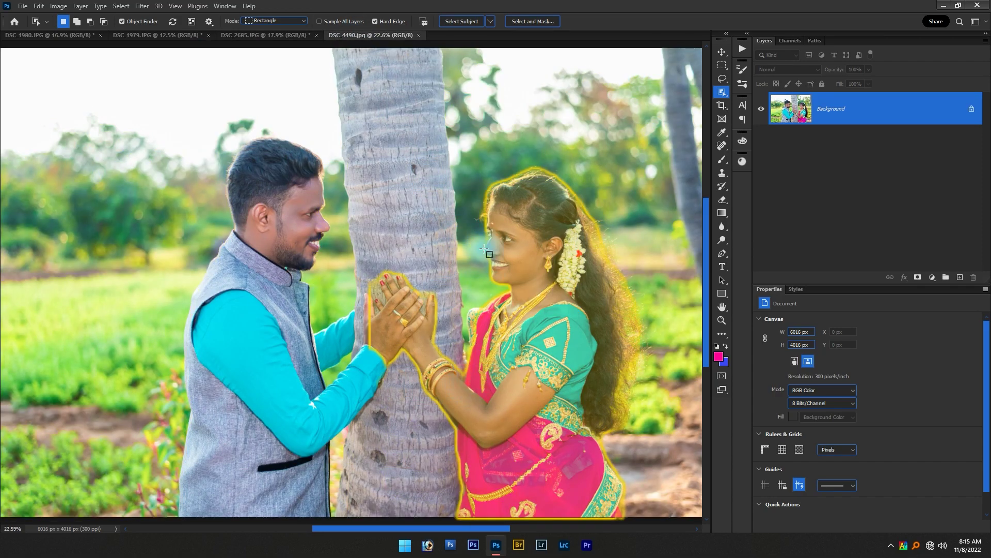
Switch to the Move Tool with the couple photo DSC_4490.jpg in view
{"action": "key", "text": "v"}
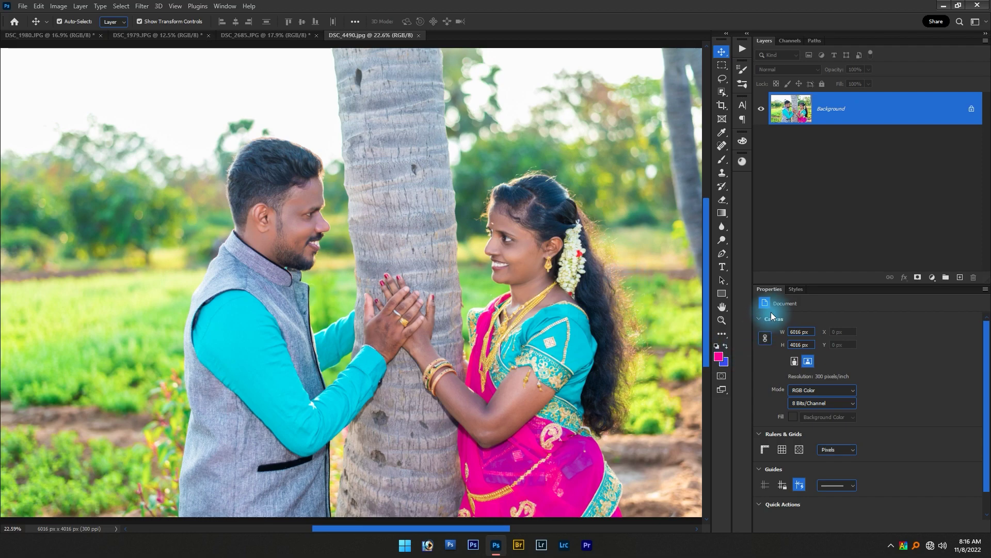
Open the couple photo in the Camera Raw Filter and generate a Background mask
{"action": "left_click", "coordinate": [145, 6]}
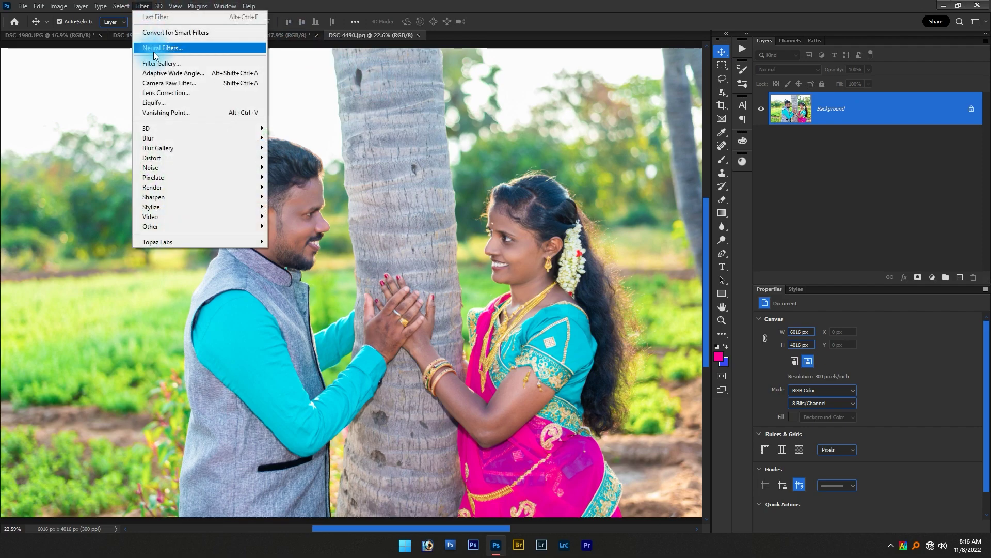
{"action": "left_click", "coordinate": [165, 83]}
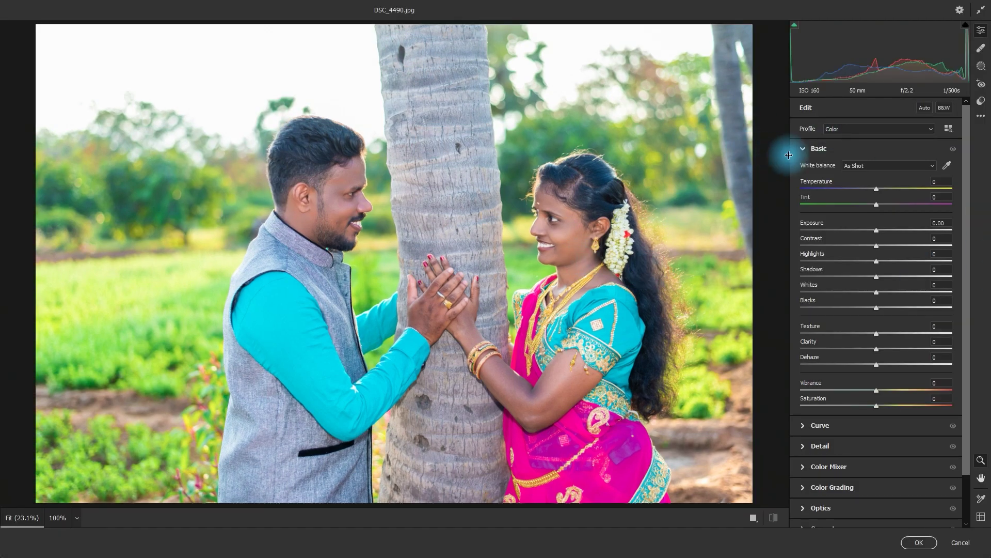
{"action": "left_click", "coordinate": [981, 67]}
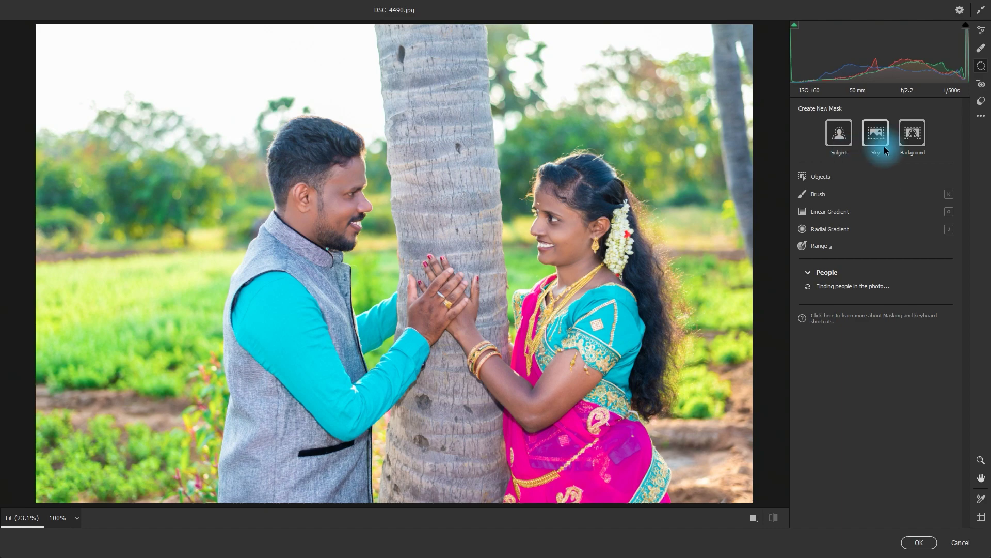
{"action": "left_click", "coordinate": [916, 141]}
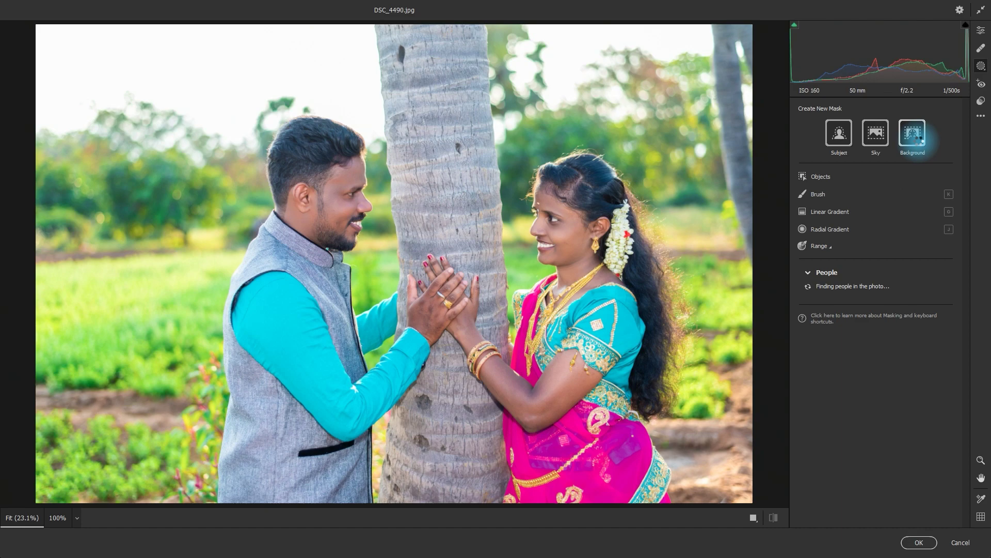
{"action": "left_click", "coordinate": [922, 138]}
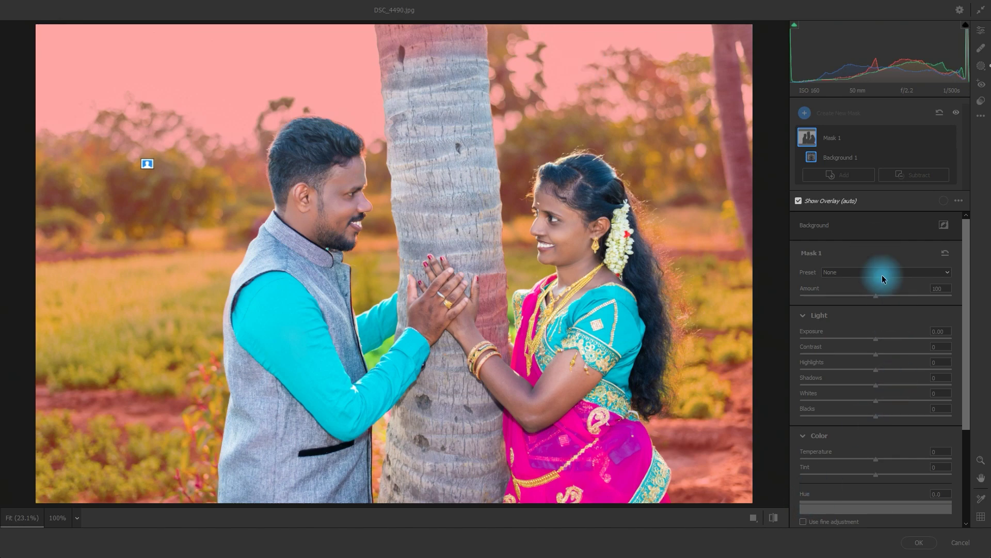
Lower the background contrast, set exposure to +0.10, shadows to -22 and highlights to -18
{"action": "left_click_drag", "start_coordinate": [875, 345], "coordinate": [873, 344]}
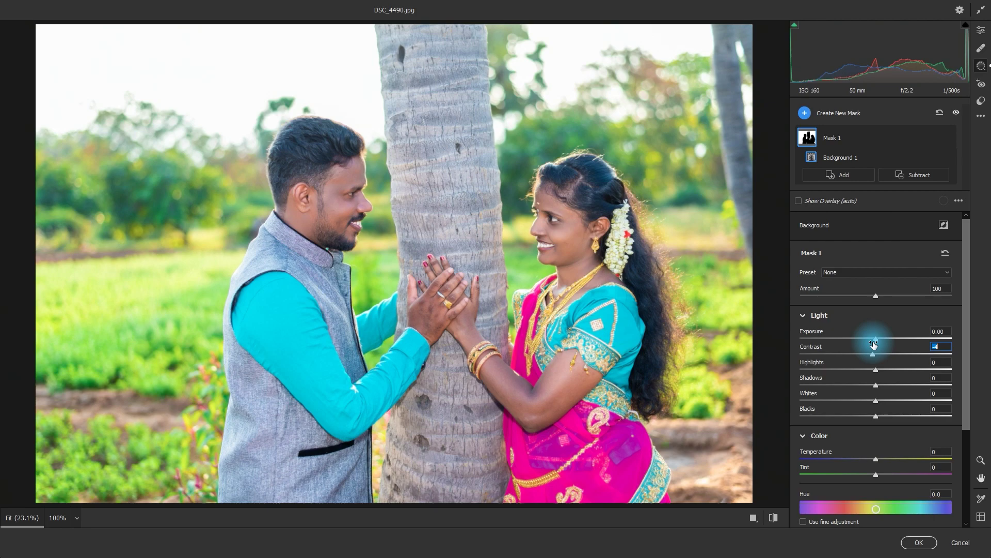
{"action": "left_click_drag", "start_coordinate": [876, 339], "coordinate": [874, 341]}
{"action": "left_click_drag", "start_coordinate": [873, 341], "coordinate": [877, 339]}
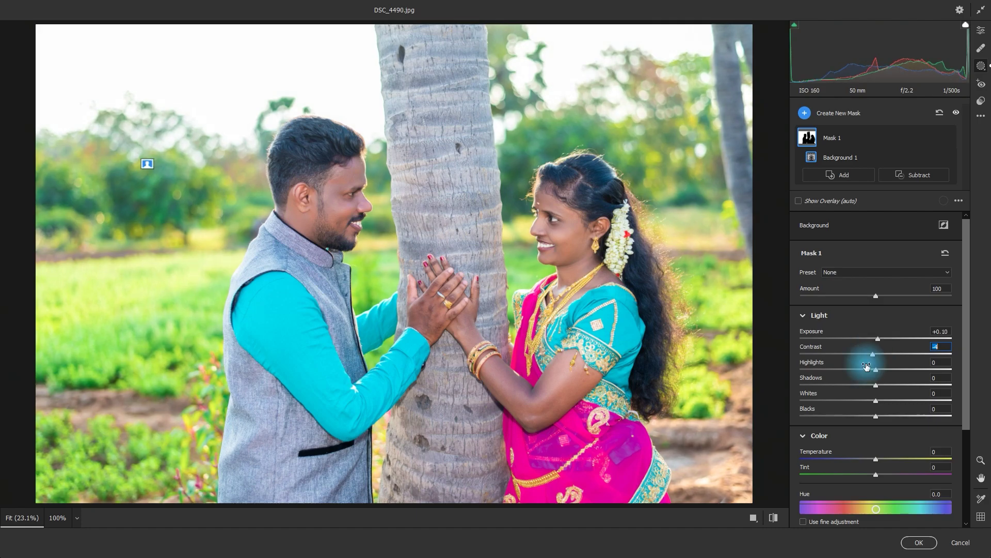
{"action": "left_click_drag", "start_coordinate": [876, 385], "coordinate": [859, 385]}
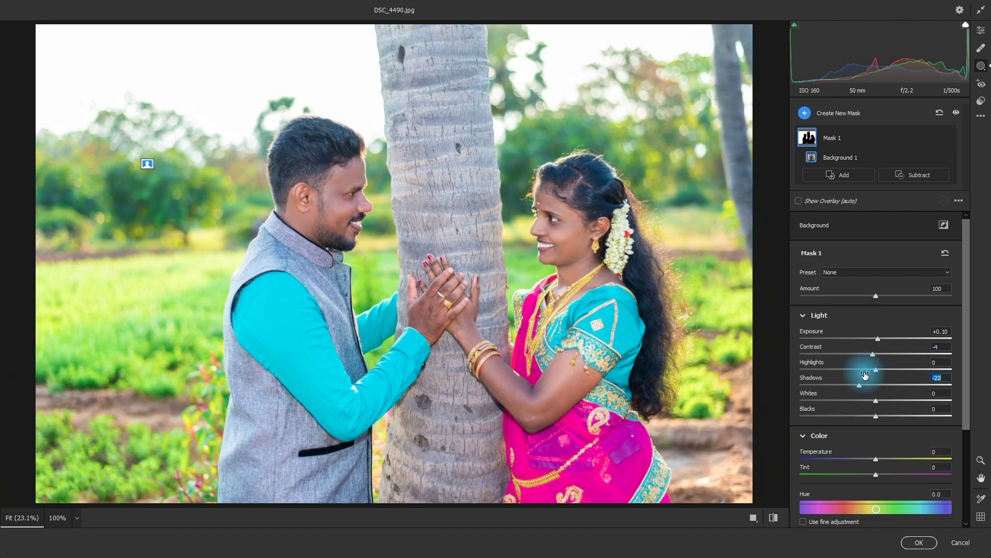
{"action": "left_click", "coordinate": [863, 369]}
{"action": "scroll", "coordinate": [874, 374], "scroll_direction": "down", "scroll_amount": 3}
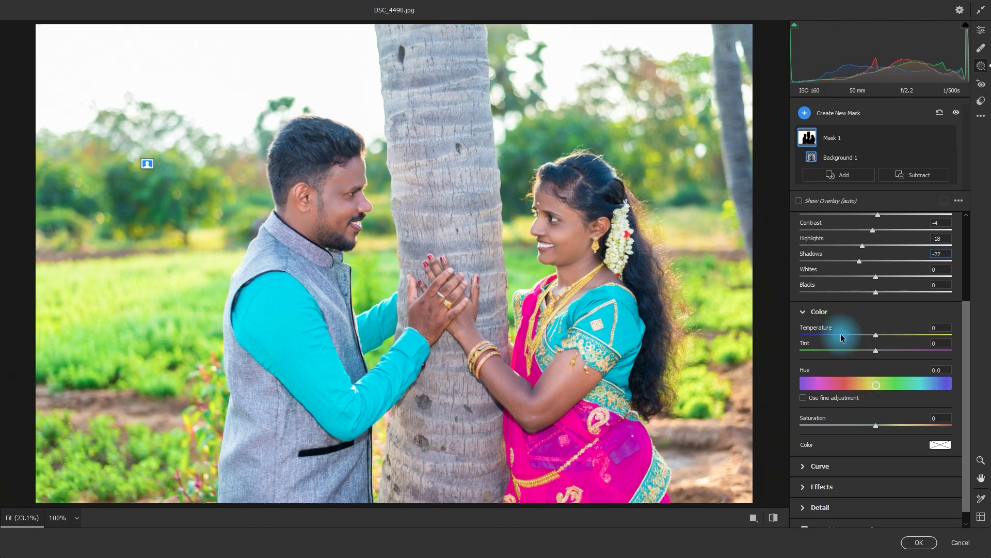
Try a cooler temperature and desaturation, undo both, then drag the background Blacks to -24
{"action": "left_click_drag", "start_coordinate": [841, 333], "coordinate": [776, 335]}
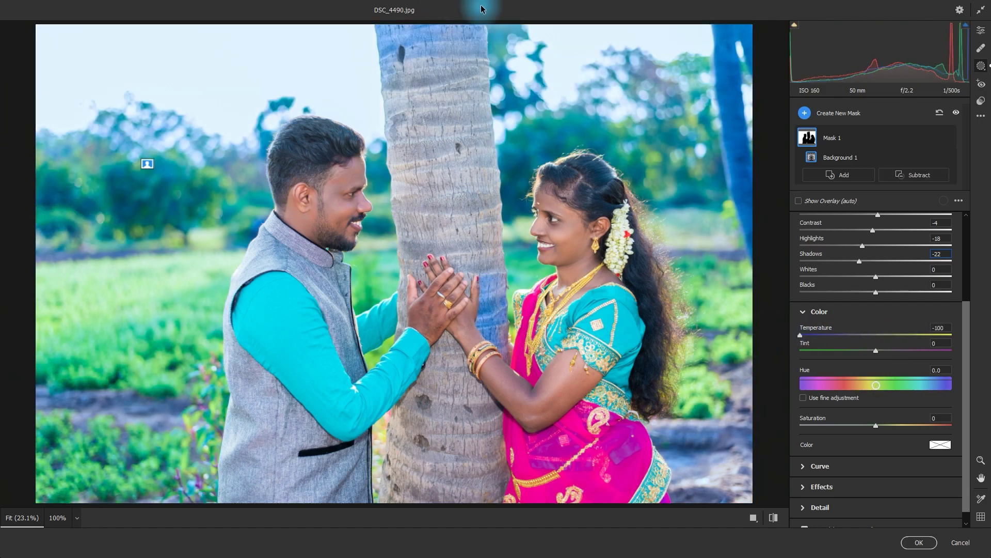
{"action": "key", "text": "ctrl+z"}
{"action": "left_click_drag", "start_coordinate": [846, 427], "coordinate": [801, 426]}
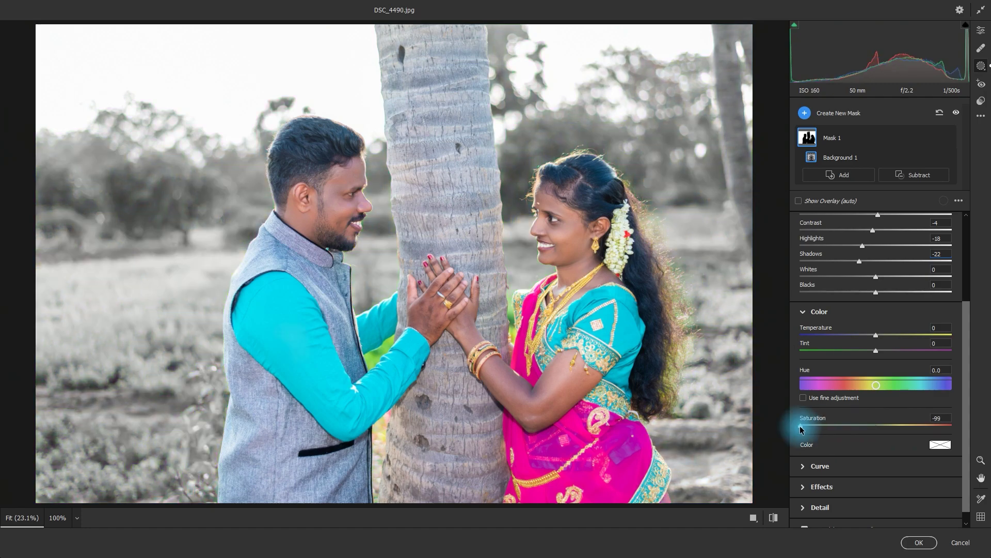
{"action": "key", "text": "ctrl+z"}
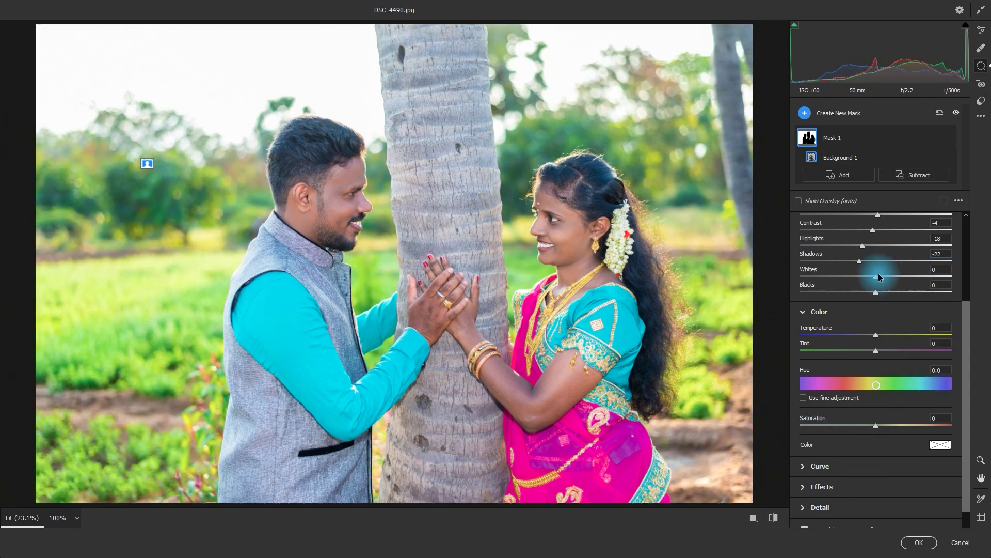
{"action": "left_click_drag", "start_coordinate": [864, 293], "coordinate": [855, 290]}
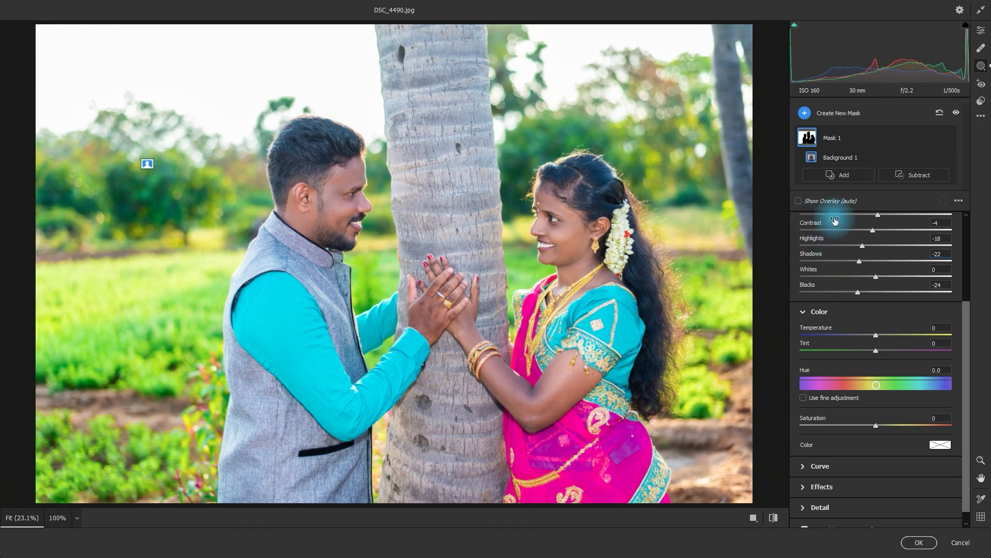
{"action": "scroll", "coordinate": [837, 221], "scroll_direction": "up", "scroll_amount": 3}
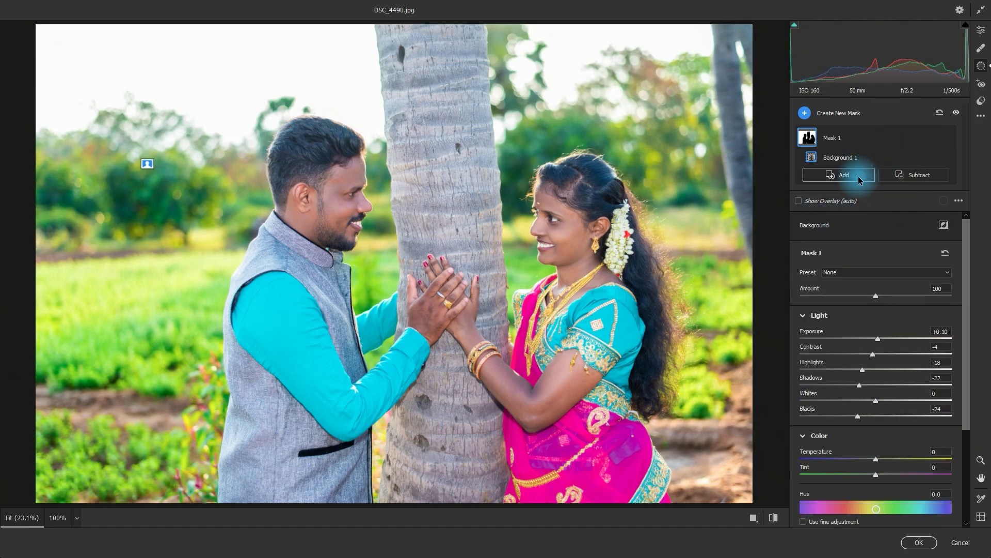
{"action": "left_click", "coordinate": [804, 112]}
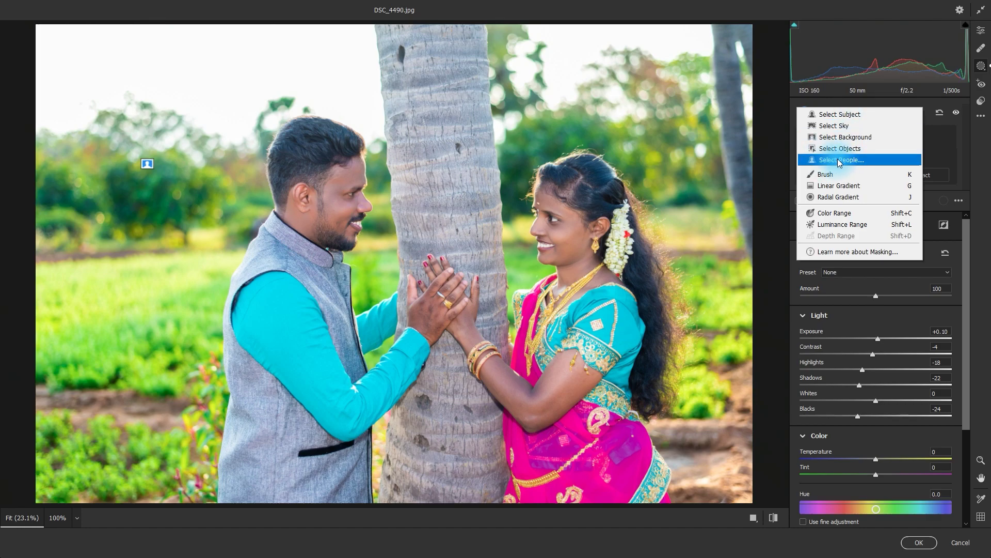
Add a Select People mask and choose the man as Person 1
{"action": "left_click", "coordinate": [841, 161]}
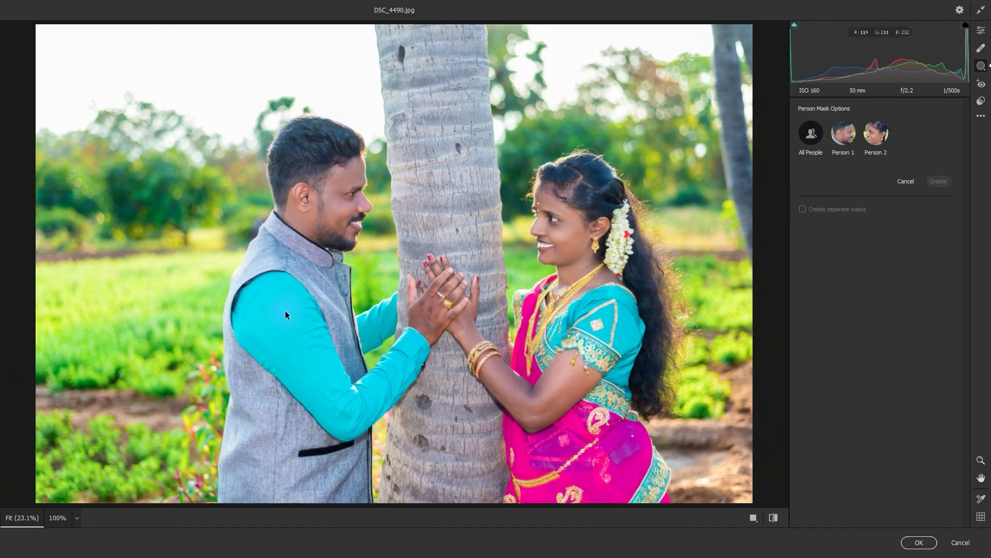
{"action": "left_click", "coordinate": [843, 133]}
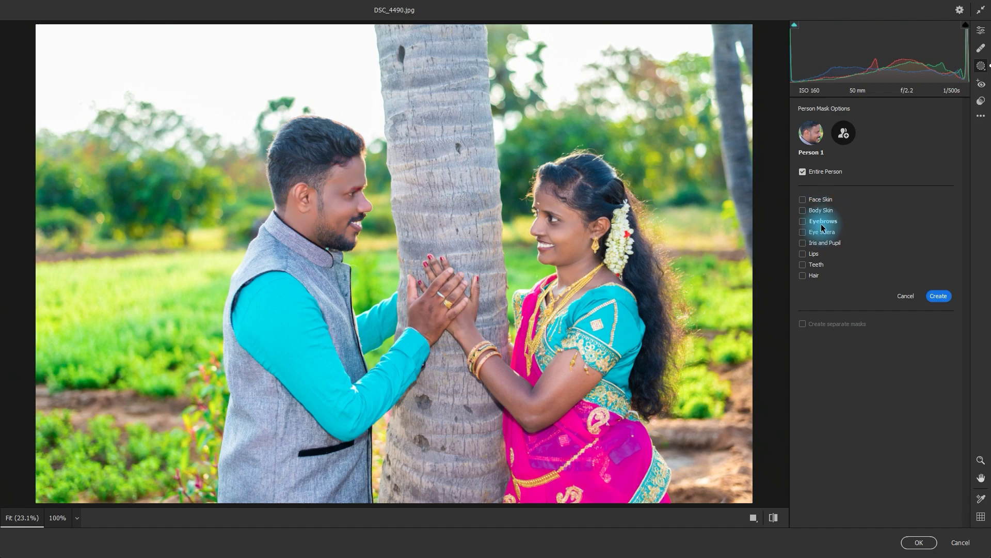
Create a mask of only the man's Face Skin and Body Skin, then raise its exposure to +0.15
{"action": "key", "text": "ctrl+plus"}
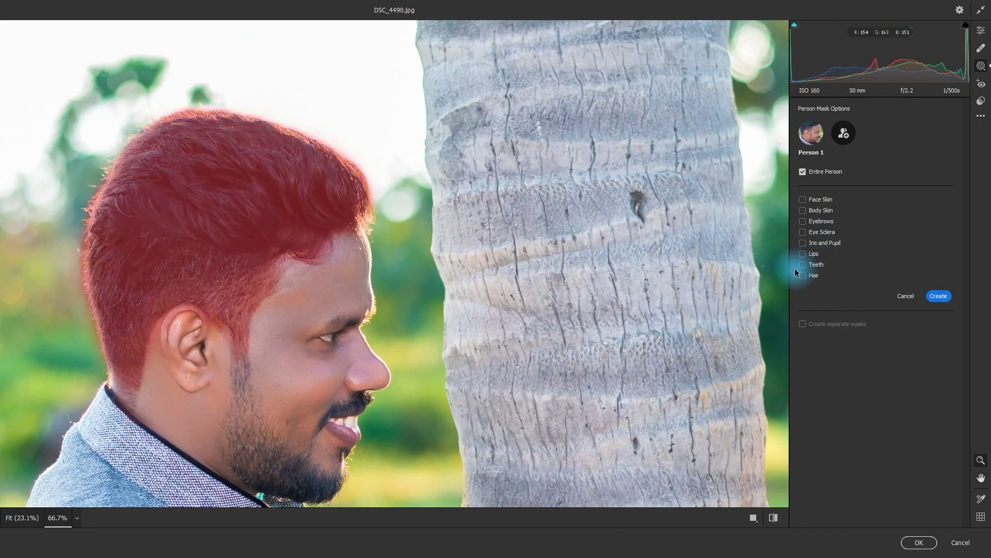
{"action": "left_click", "coordinate": [83, 208]}
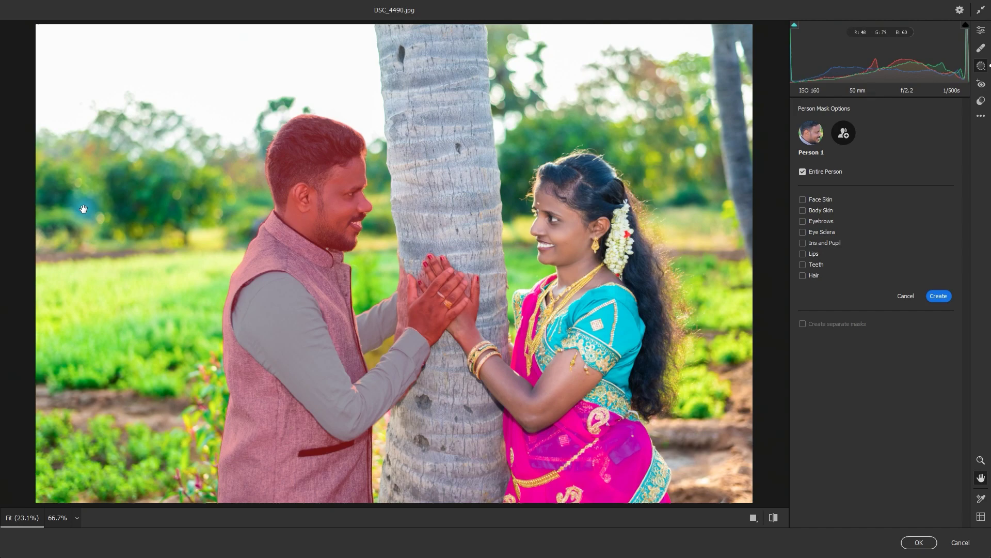
{"action": "left_click", "coordinate": [804, 200]}
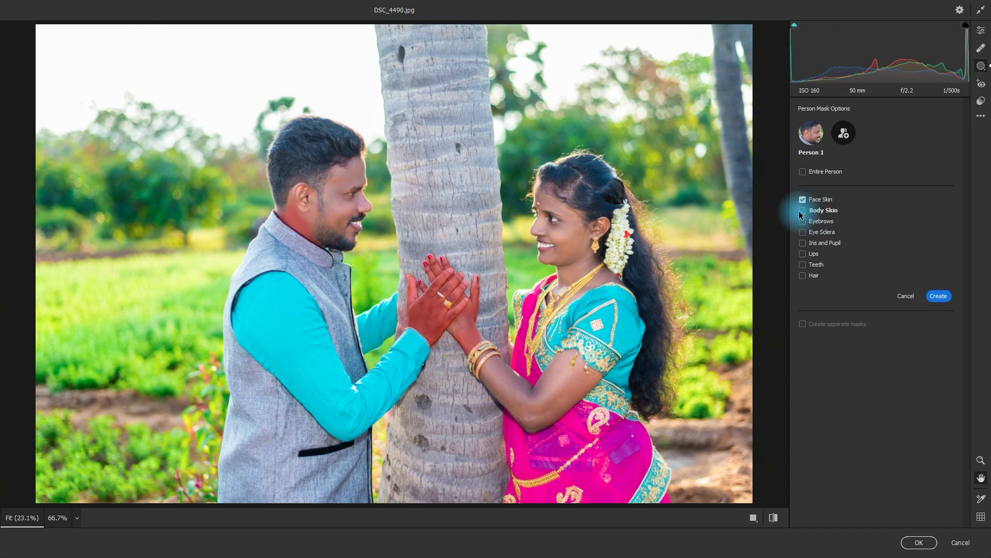
{"action": "left_click", "coordinate": [801, 210]}
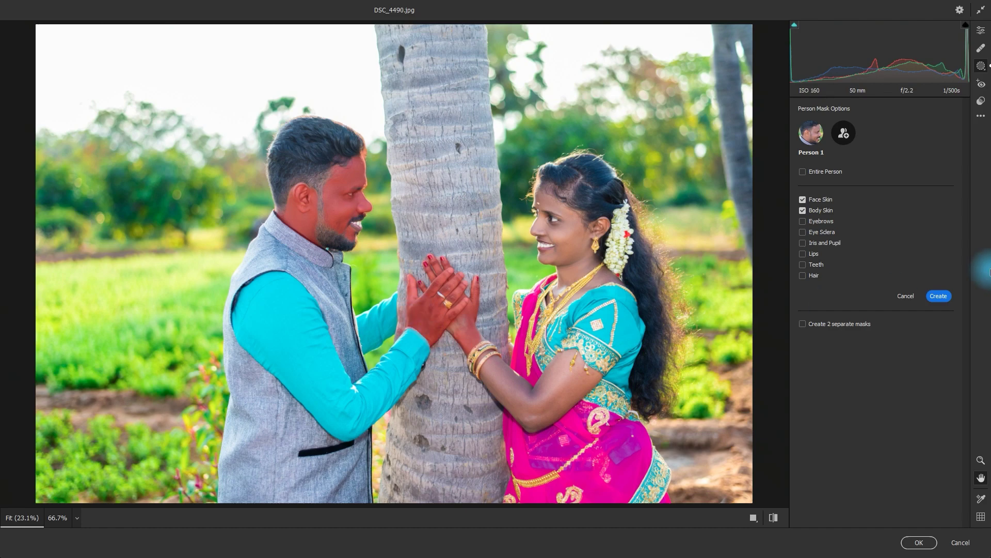
{"action": "left_click", "coordinate": [939, 296]}
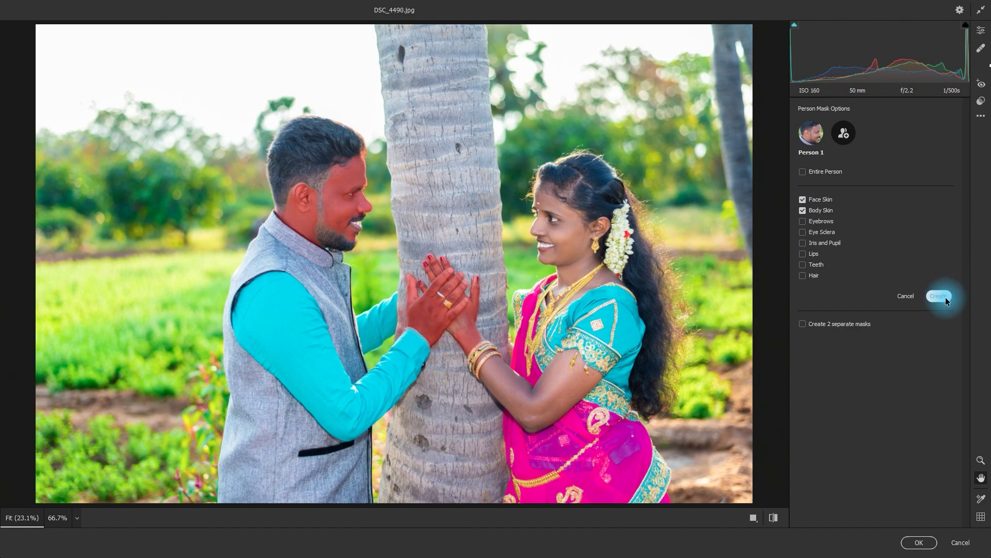
{"action": "mouse_move", "coordinate": [913, 355]}
{"action": "left_mouse_down"}
{"action": "mouse_move", "coordinate": [843, 346]}
{"action": "mouse_move", "coordinate": [889, 345]}
{"action": "mouse_move", "coordinate": [878, 346]}
{"action": "left_mouse_up"}
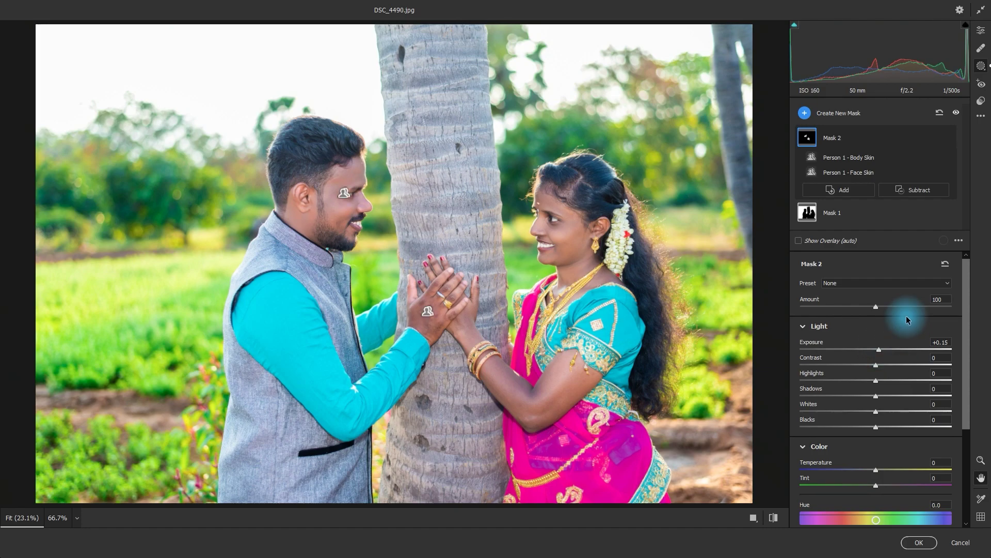
{"action": "mouse_move", "coordinate": [875, 213]}
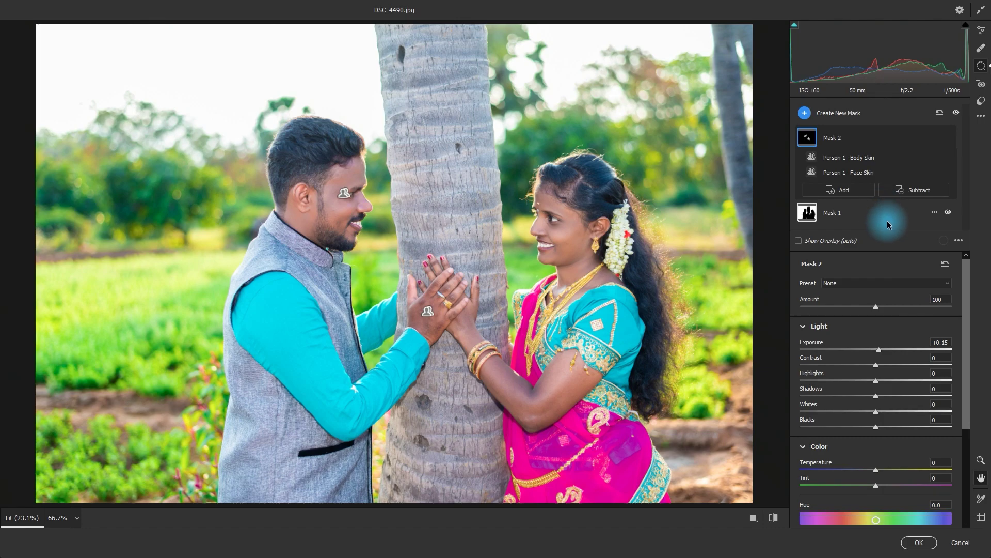
Cancel Camera Raw and confirm discarding all the mask edits
{"action": "left_click", "coordinate": [950, 544]}
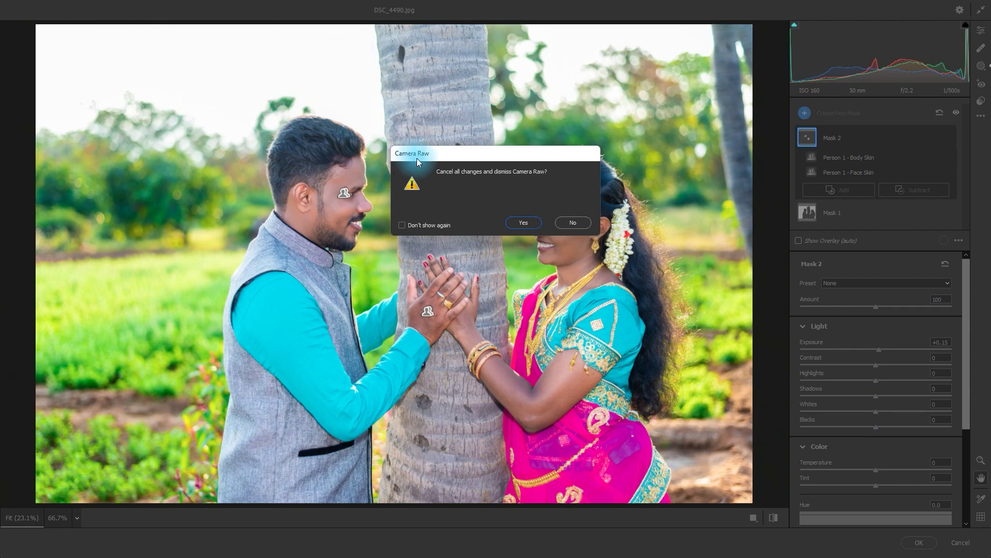
{"action": "left_click", "coordinate": [515, 222]}
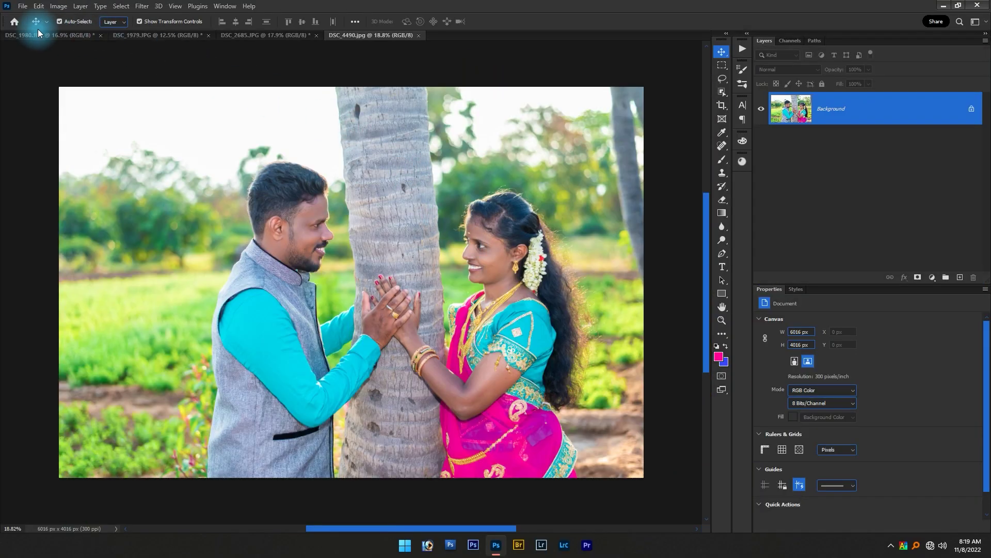
Bring up the DSC_1979 portrait, choose the Magic Wand Tool, and run Select Subject on the man
{"action": "left_click", "coordinate": [33, 35]}
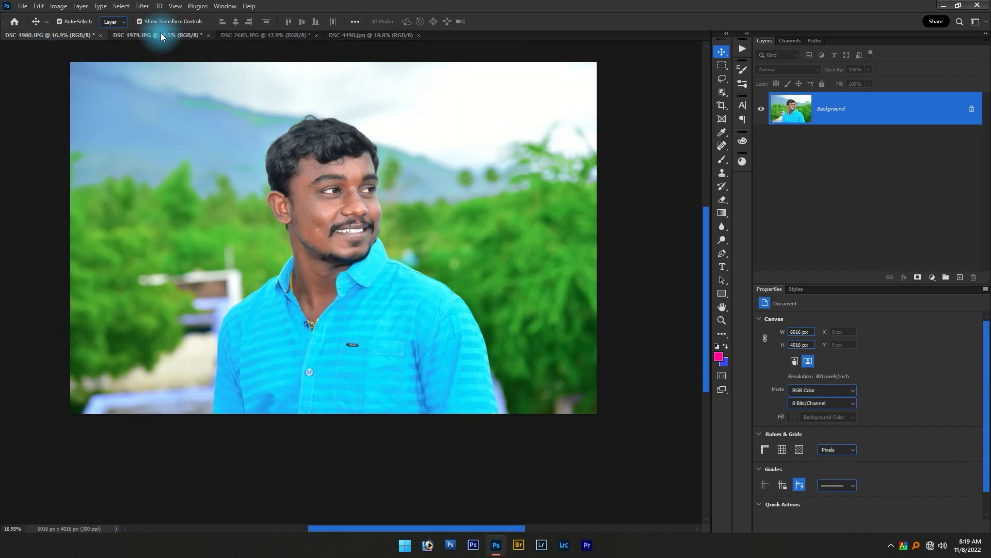
{"action": "left_click", "coordinate": [160, 35]}
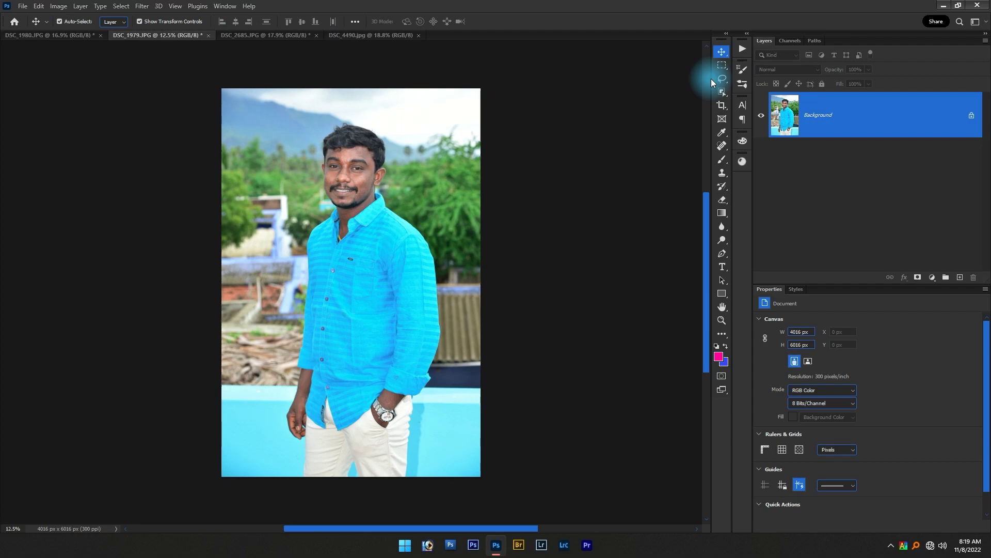
{"action": "left_click", "coordinate": [723, 93]}
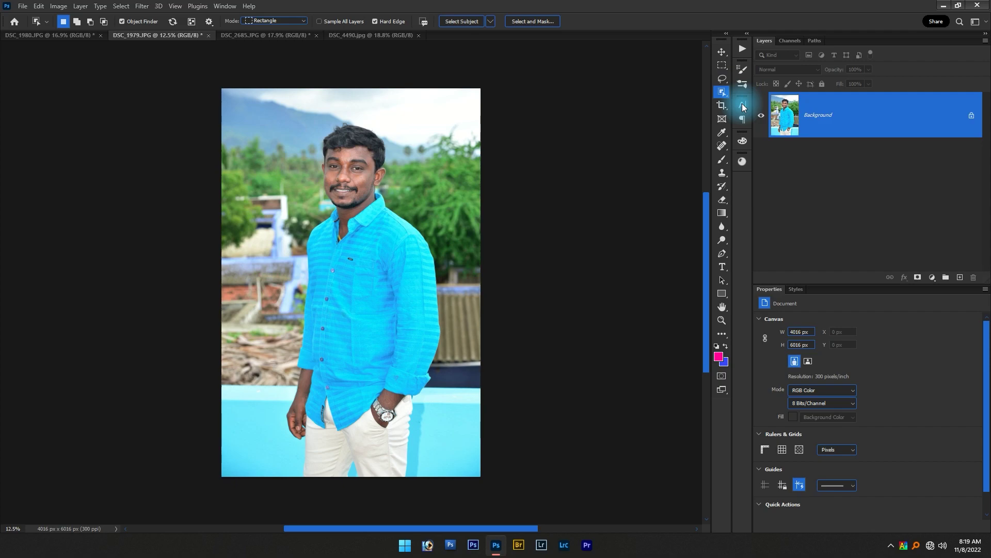
{"action": "key", "text": "shift+w"}
{"action": "right_click", "coordinate": [722, 92]}
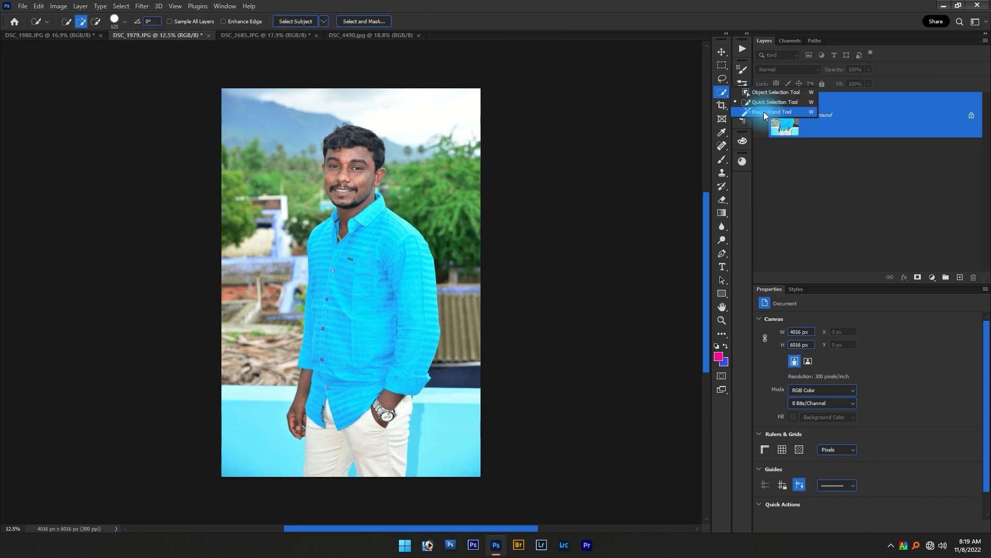
{"action": "left_click", "coordinate": [763, 112]}
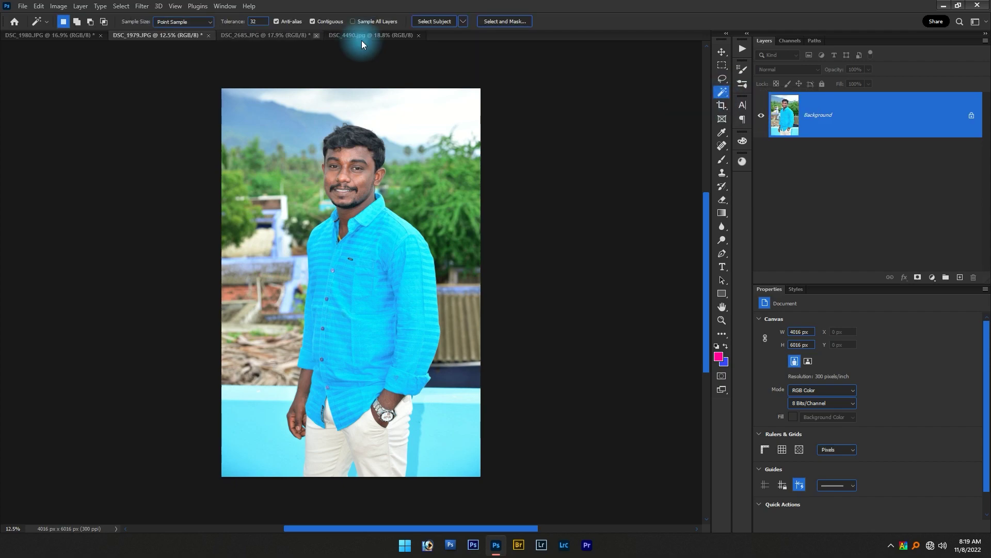
{"action": "left_click", "coordinate": [433, 21]}
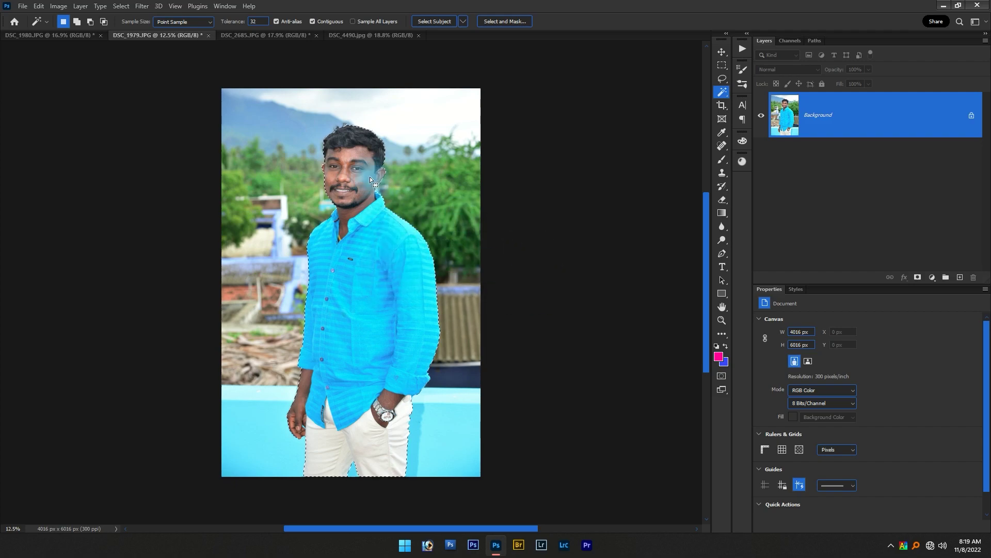
Add a layer mask from the man's selection to hide the DSC_1979 background, showing the full cut-out
{"action": "scroll", "coordinate": [346, 155], "scroll_direction": "up", "scroll_amount": 3}
{"action": "scroll", "coordinate": [346, 155], "scroll_direction": "up", "scroll_amount": 3}
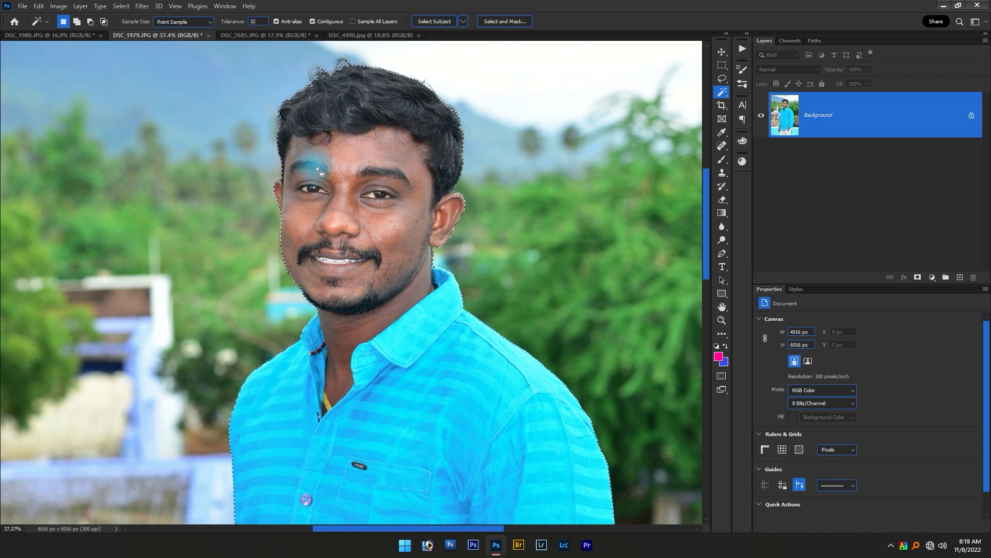
{"action": "scroll", "coordinate": [366, 264], "scroll_direction": "down", "scroll_amount": 3}
{"action": "scroll", "coordinate": [373, 224], "scroll_direction": "down", "scroll_amount": 2}
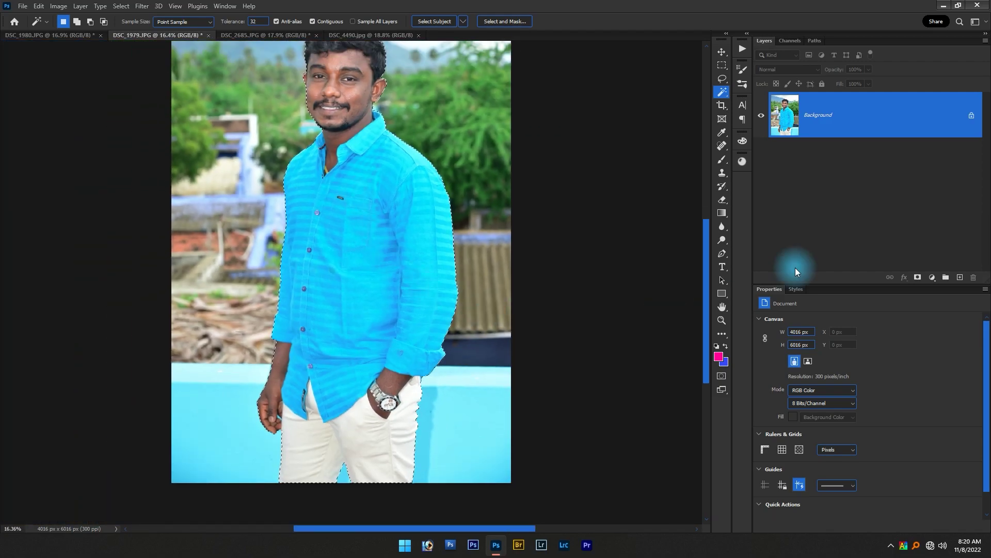
{"action": "left_click", "coordinate": [918, 277]}
{"action": "left_click_drag", "start_coordinate": [363, 213], "coordinate": [382, 290]}
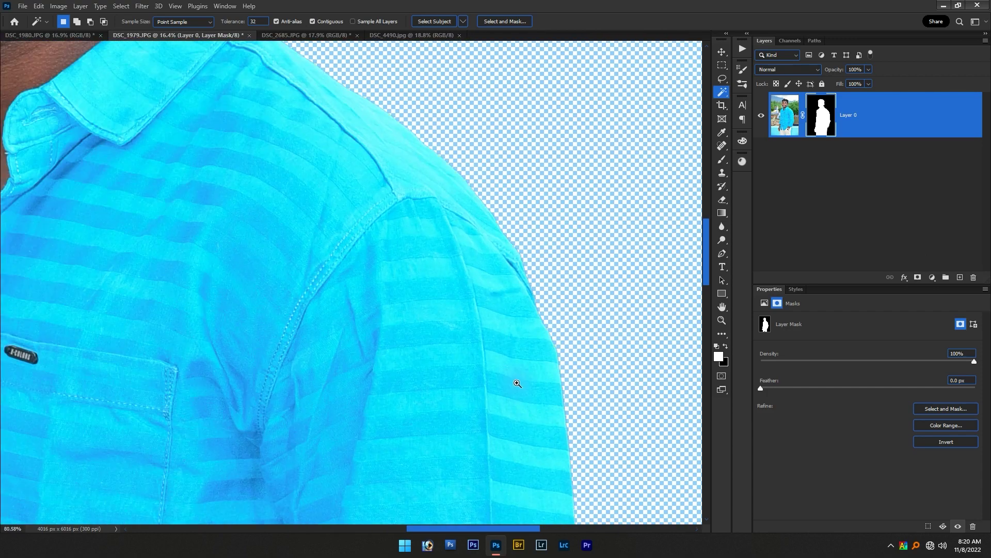
{"action": "scroll", "coordinate": [521, 372], "scroll_direction": "up", "scroll_amount": 5}
Zoom and pan over the cut-out to inspect the shirt, sleeve and hand edges
{"action": "scroll", "coordinate": [536, 426], "scroll_direction": "down", "scroll_amount": 3}
{"action": "left_click_drag", "start_coordinate": [520, 177], "coordinate": [560, 128]}
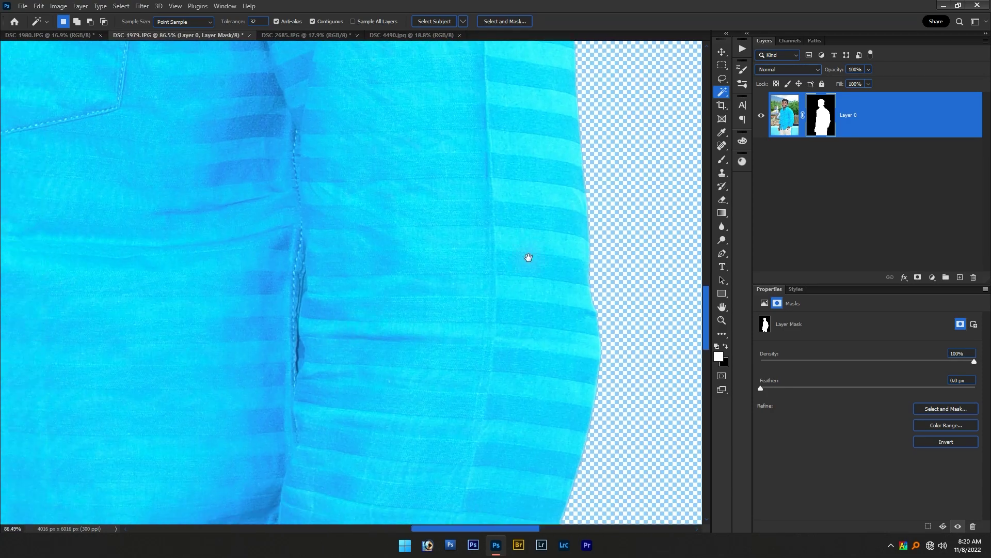
{"action": "left_click_drag", "start_coordinate": [528, 257], "coordinate": [808, 280]}
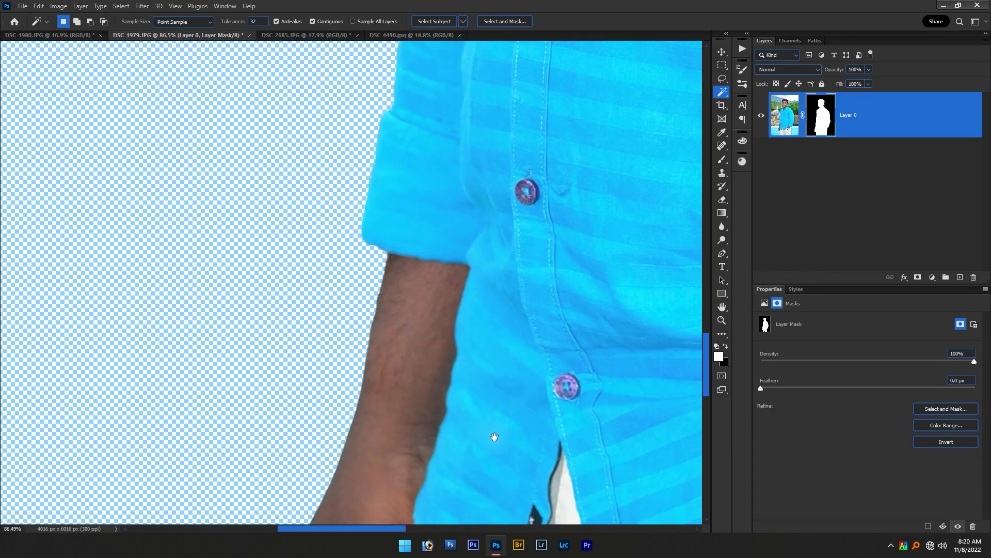
{"action": "left_click_drag", "start_coordinate": [491, 436], "coordinate": [464, 308]}
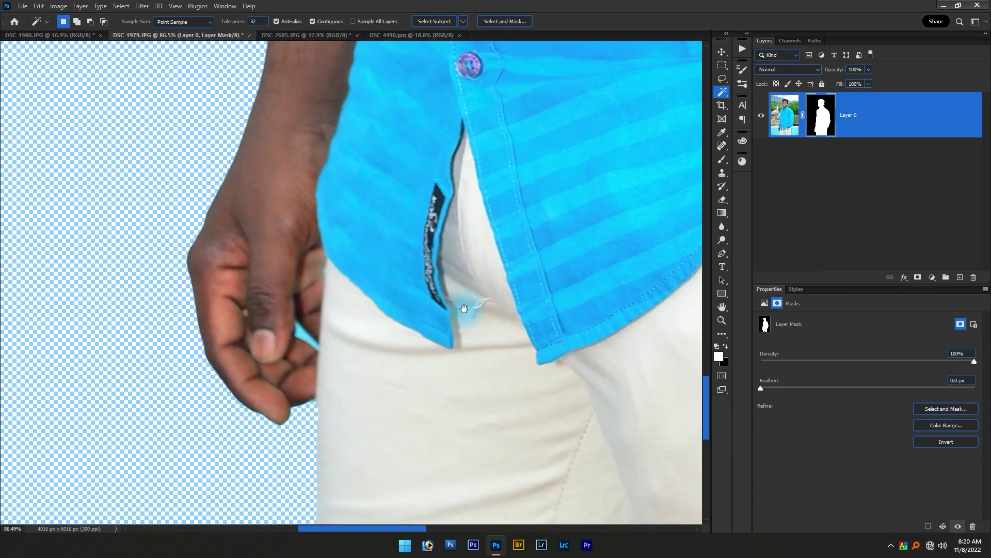
{"action": "scroll", "coordinate": [463, 308], "scroll_direction": "down", "scroll_amount": 5}
{"action": "scroll", "coordinate": [456, 310], "scroll_direction": "up", "scroll_amount": 3}
{"action": "scroll", "coordinate": [401, 274], "scroll_direction": "up", "scroll_amount": 5}
{"action": "scroll", "coordinate": [450, 476], "scroll_direction": "up", "scroll_amount": 2}
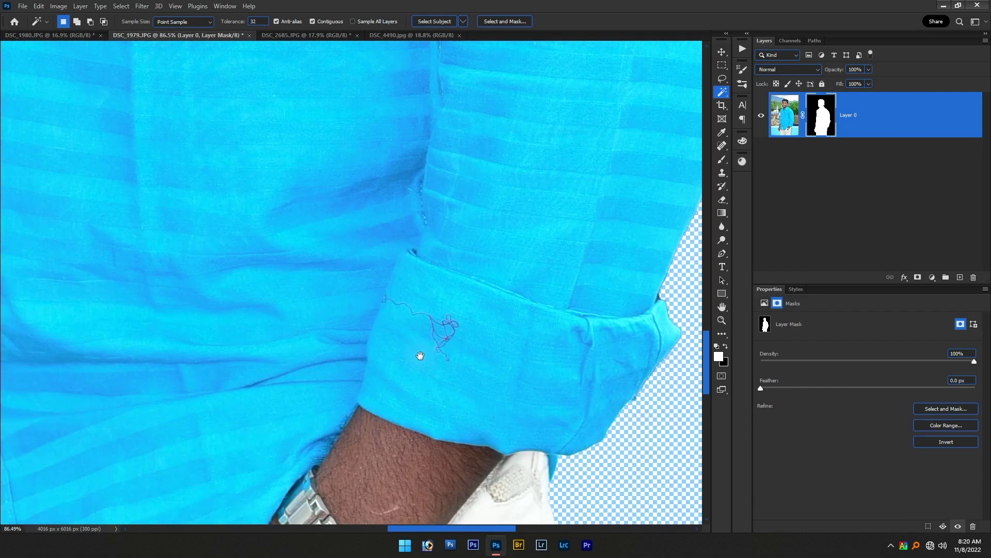
{"action": "scroll", "coordinate": [439, 356], "scroll_direction": "down", "scroll_amount": 5}
{"action": "scroll", "coordinate": [405, 310], "scroll_direction": "up", "scroll_amount": 2}
{"action": "scroll", "coordinate": [405, 270], "scroll_direction": "up", "scroll_amount": 2}
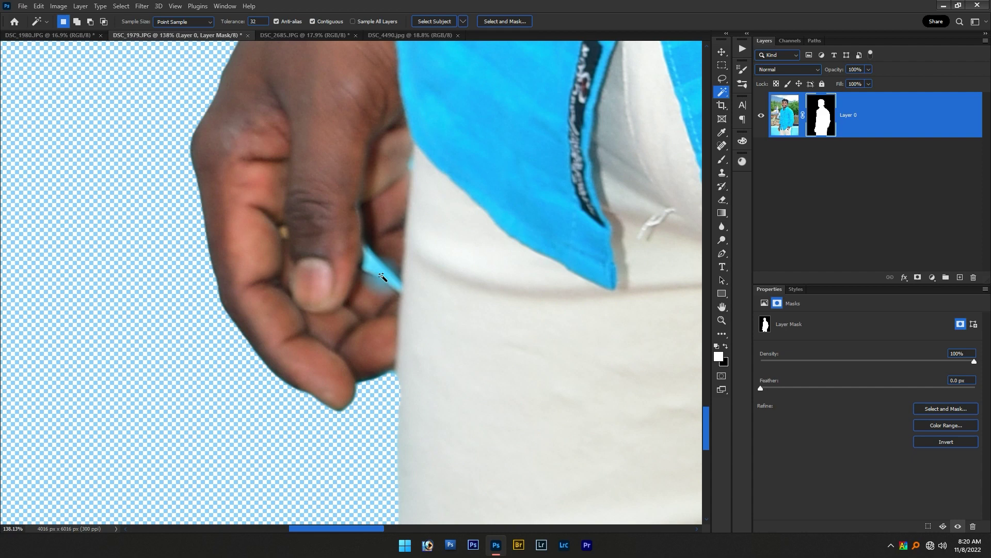
Fit the image to the window and disable the layer mask to reveal the original background
{"action": "left_click", "coordinate": [411, 280]}
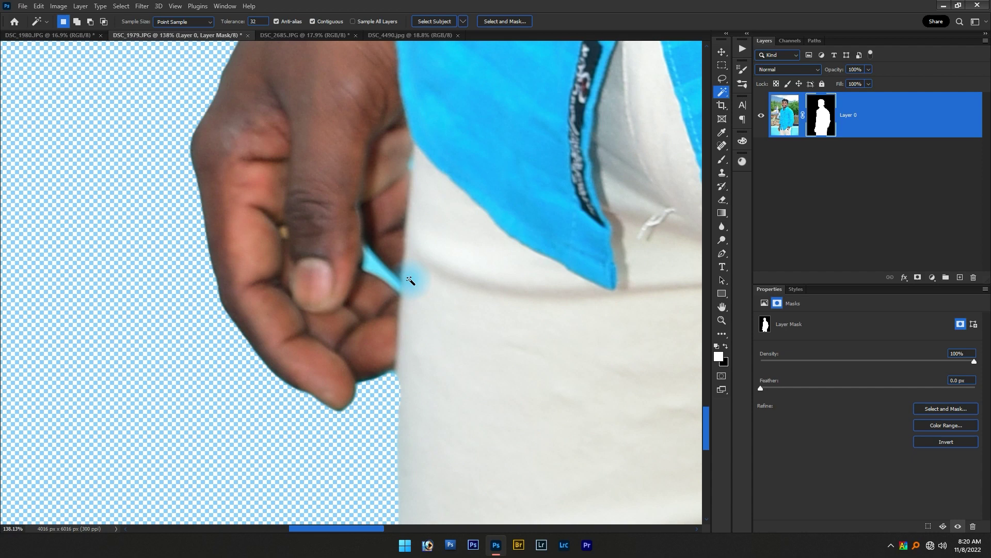
{"action": "key", "text": "ctrl+0"}
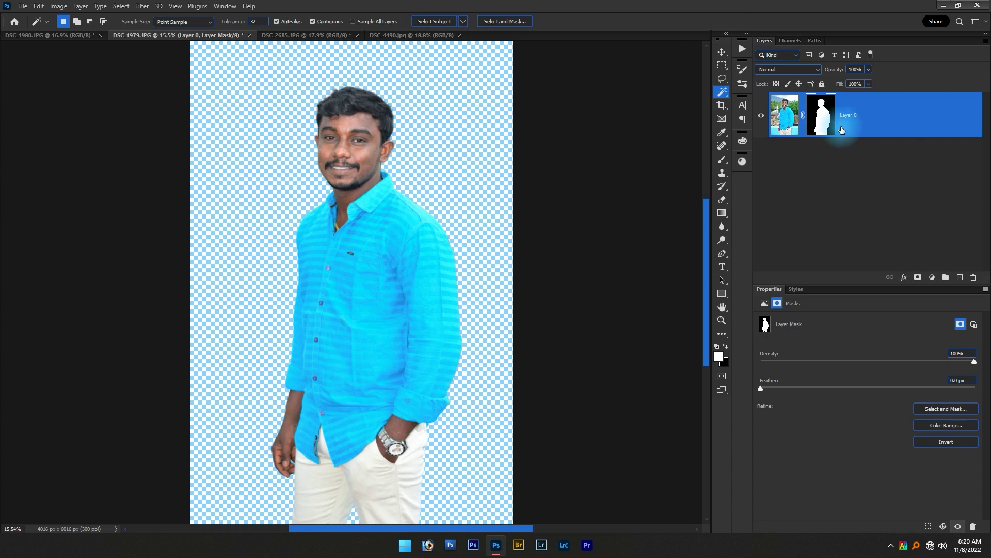
{"action": "left_click", "coordinate": [826, 118], "text": "shift"}
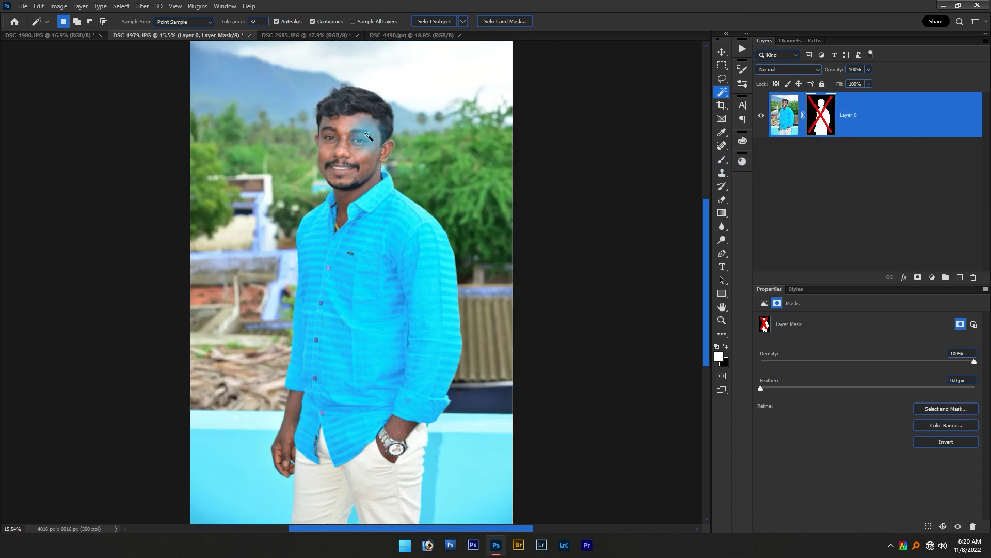